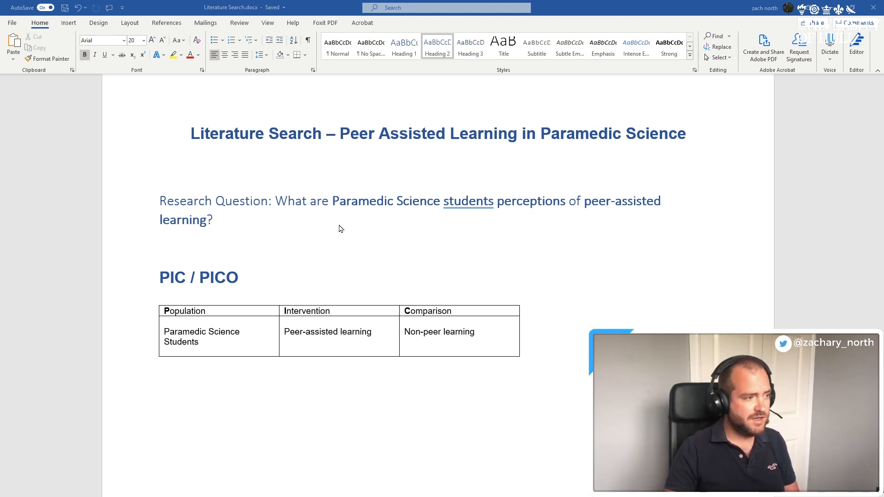
Review the research question and the PIC/PICO, PIE, SPIDER and SPICE framework tables in the literature search document
scroll(326, 262, down, 1)
scroll(525, 302, down, 2)
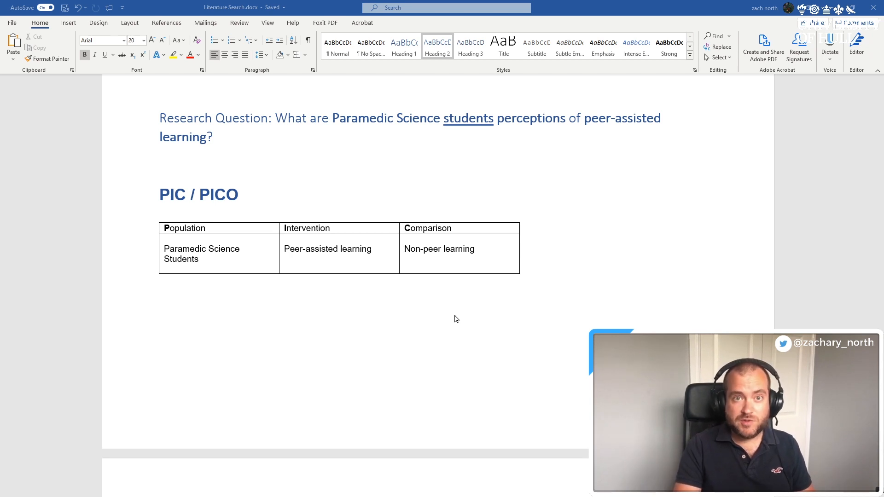
scroll(456, 319, down, 5)
scroll(456, 319, down, 3)
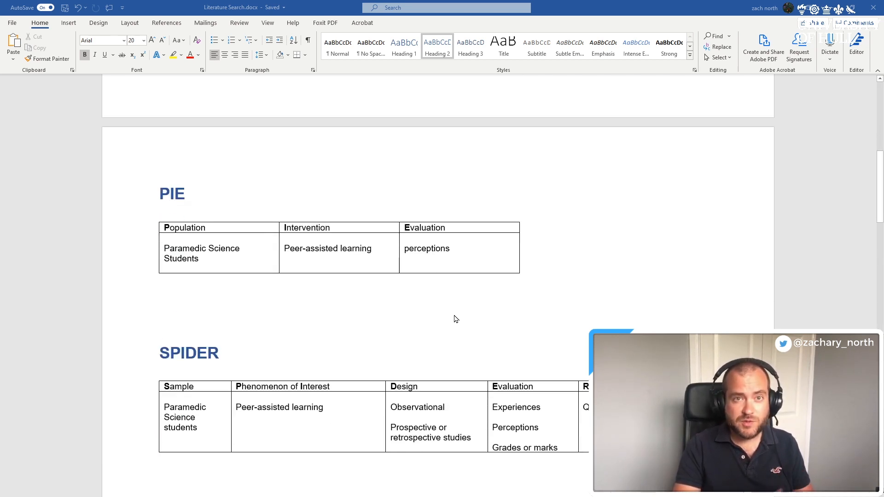
scroll(455, 317, down, 1)
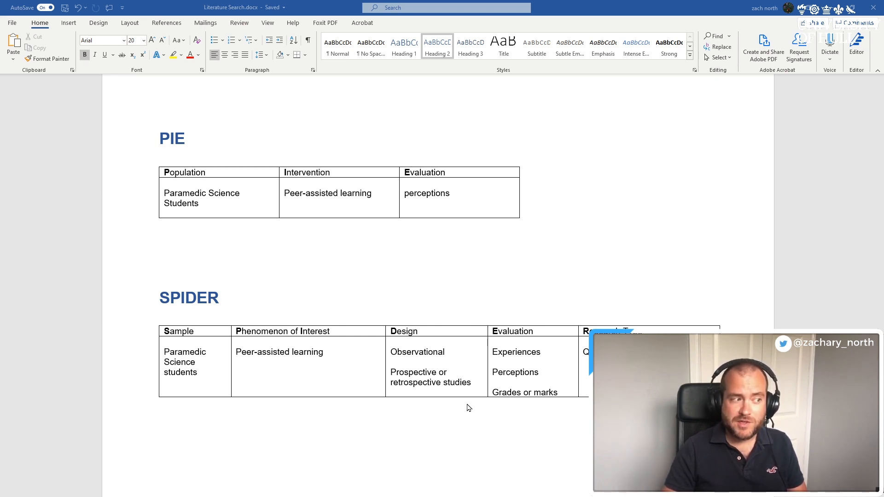
scroll(465, 412, down, 4)
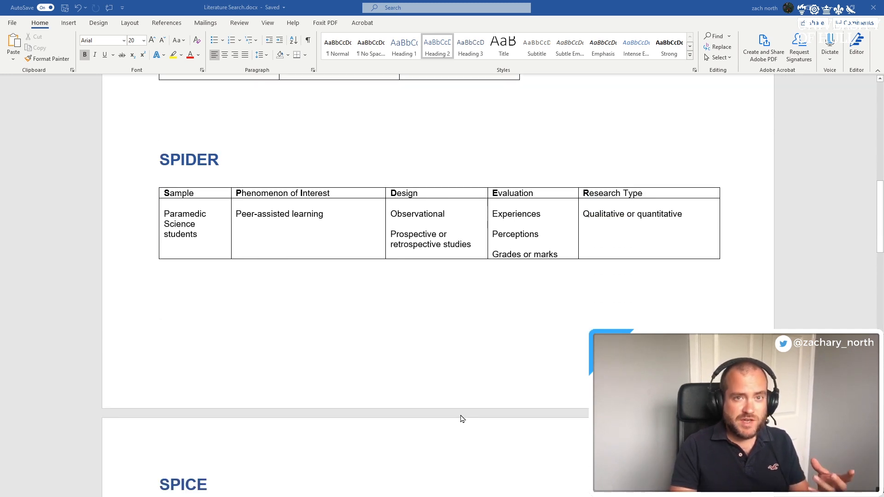
scroll(462, 418, down, 1)
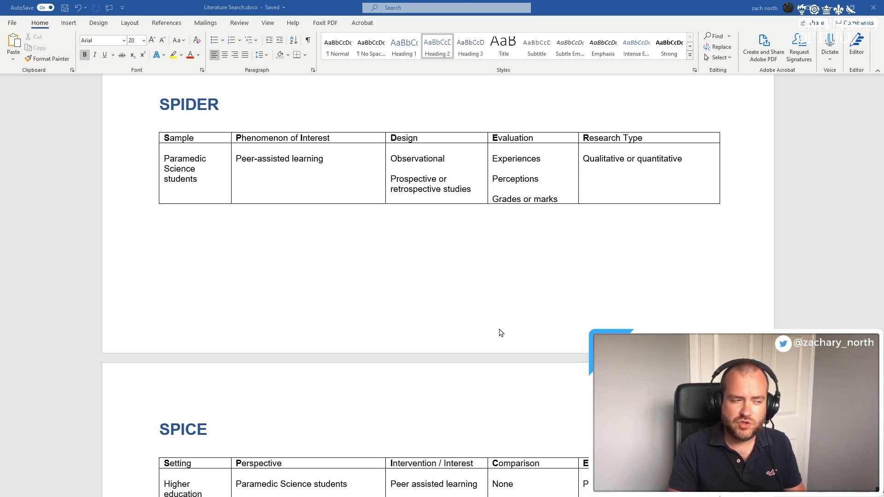
scroll(501, 333, down, 7)
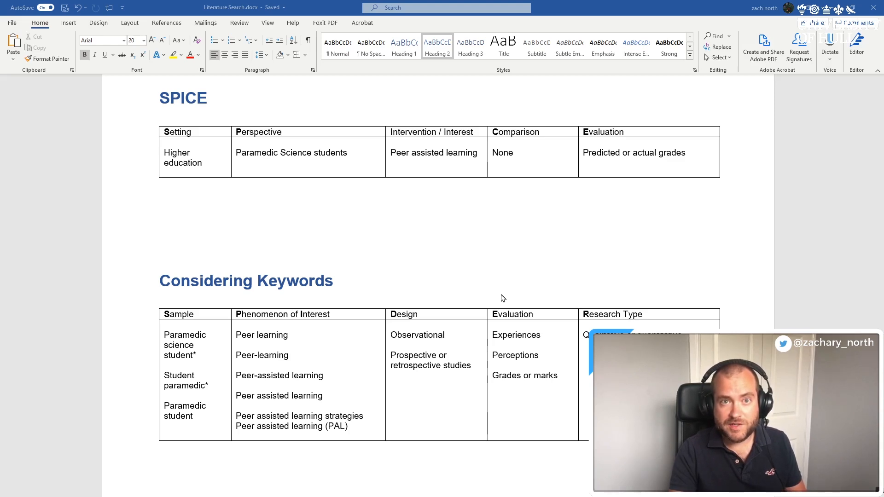
scroll(502, 298, up, 18)
scroll(494, 341, up, 6)
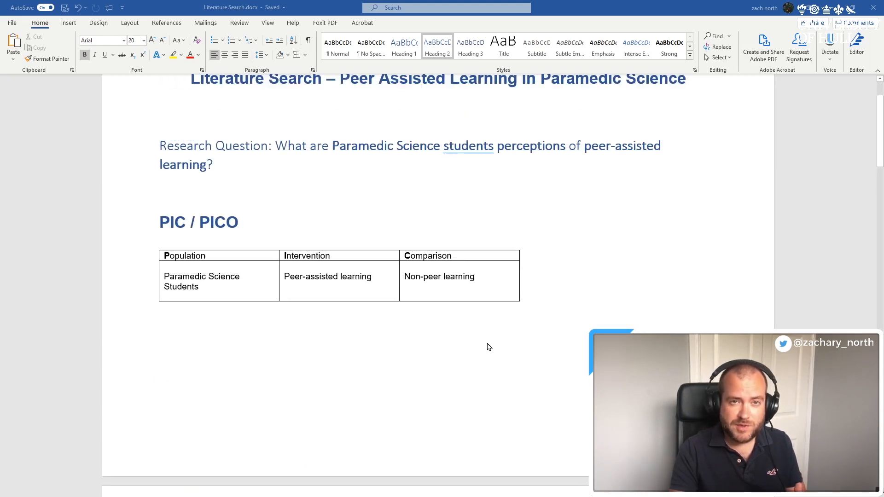
Examine the Considering Keywords table and the search log table that follows it, comparing the sample and phenomenon of interest terms
scroll(489, 348, down, 20)
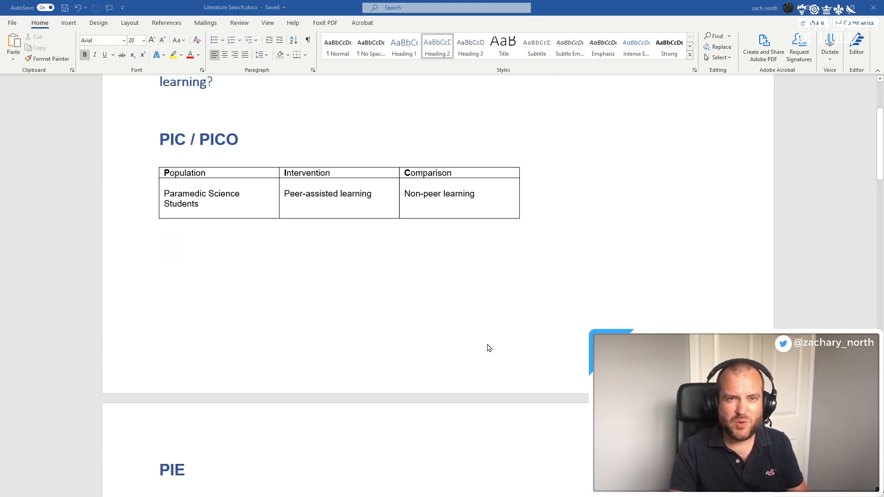
scroll(484, 348, down, 9)
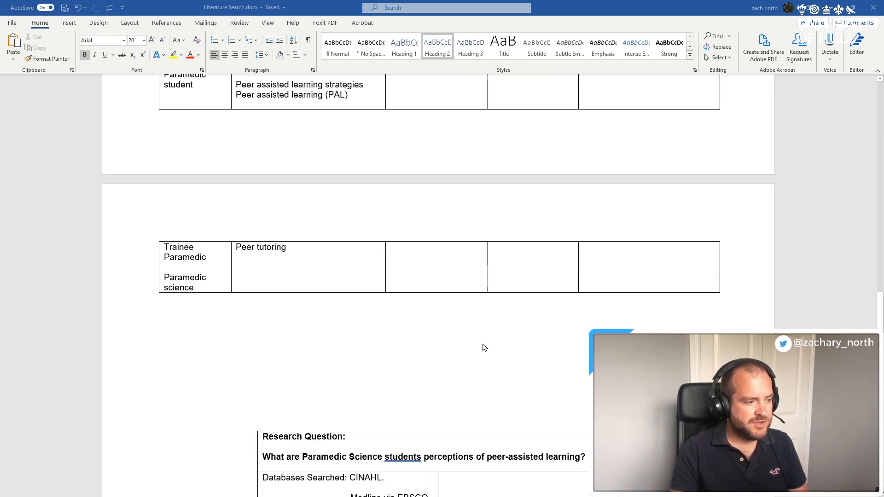
scroll(484, 348, up, 6)
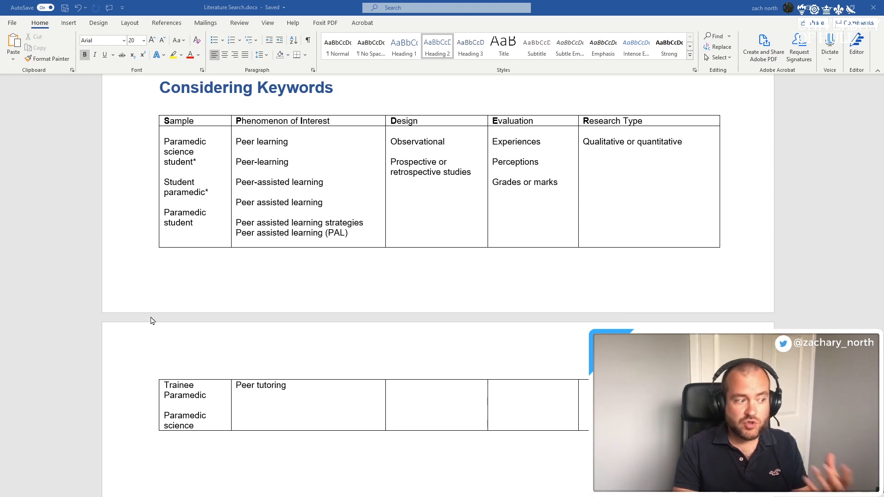
scroll(147, 328, down, 3)
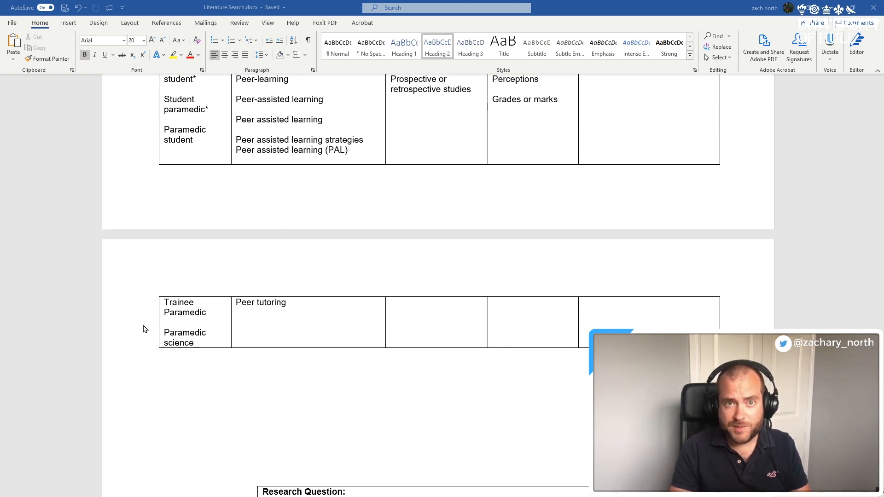
scroll(143, 329, up, 4)
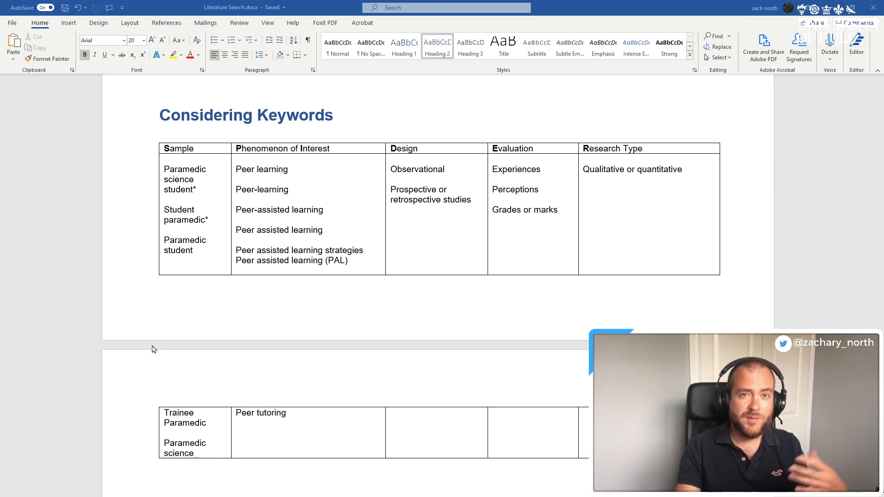
scroll(191, 357, down, 6)
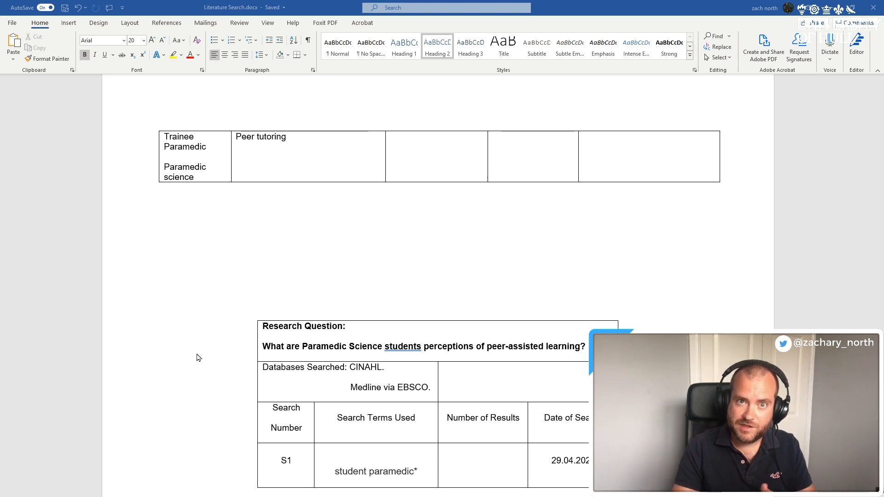
scroll(207, 358, up, 3)
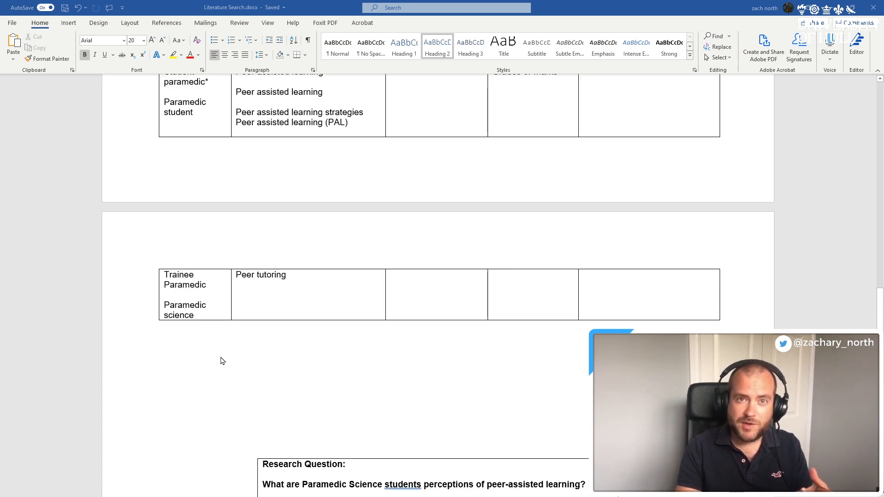
scroll(245, 390, up, 2)
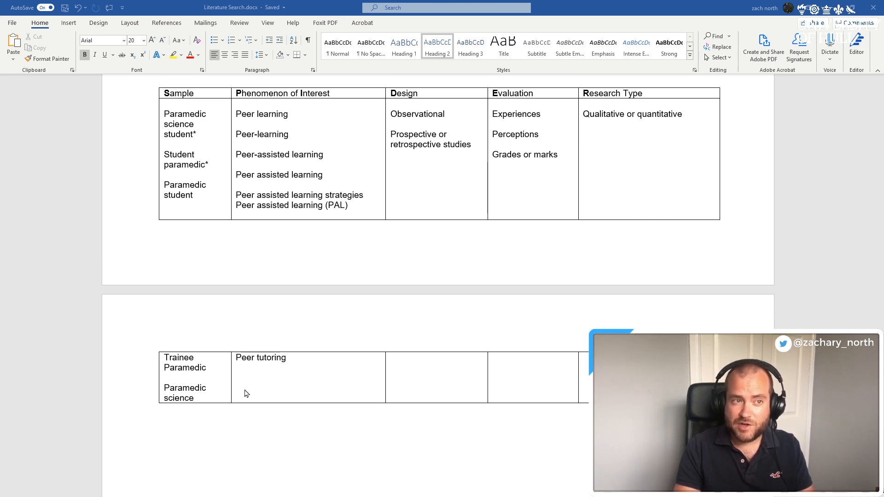
scroll(246, 393, down, 3)
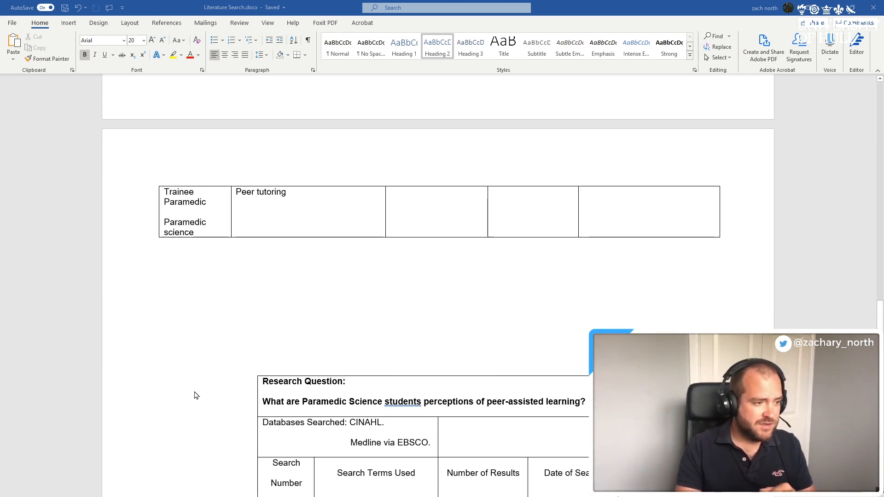
scroll(195, 395, down, 3)
scroll(195, 395, up, 3)
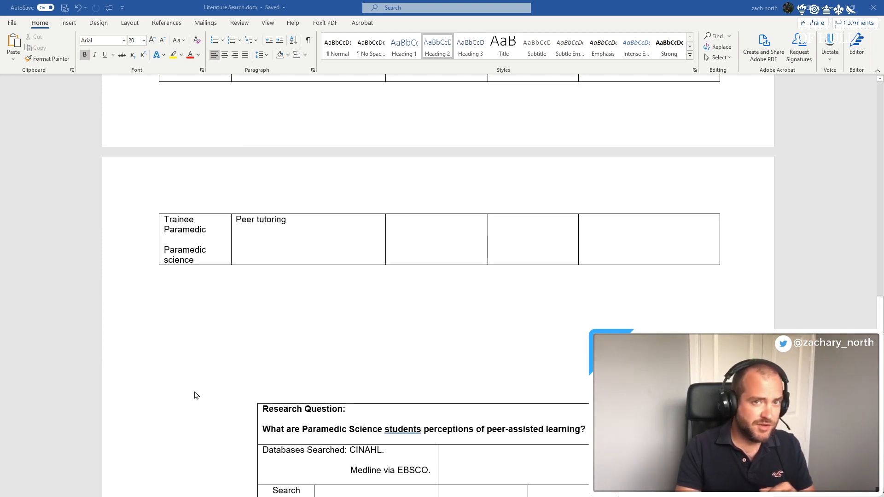
scroll(194, 396, up, 2)
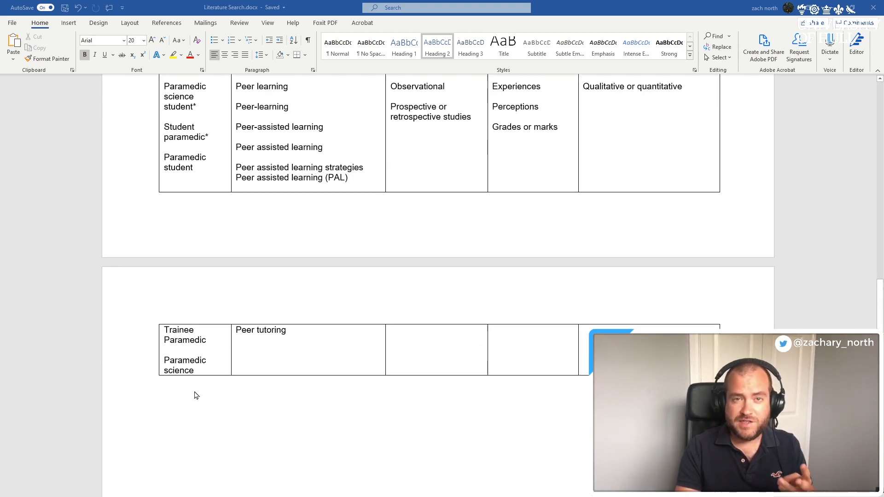
scroll(195, 395, up, 3)
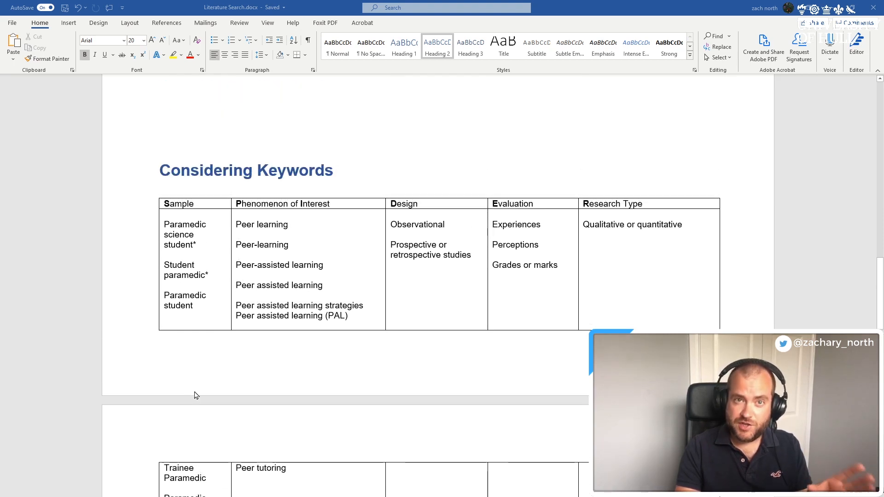
View the EBSCOhost advanced search page in Chrome and the PRISMA 2009 flow diagram document in Word
key(alt+Tab)
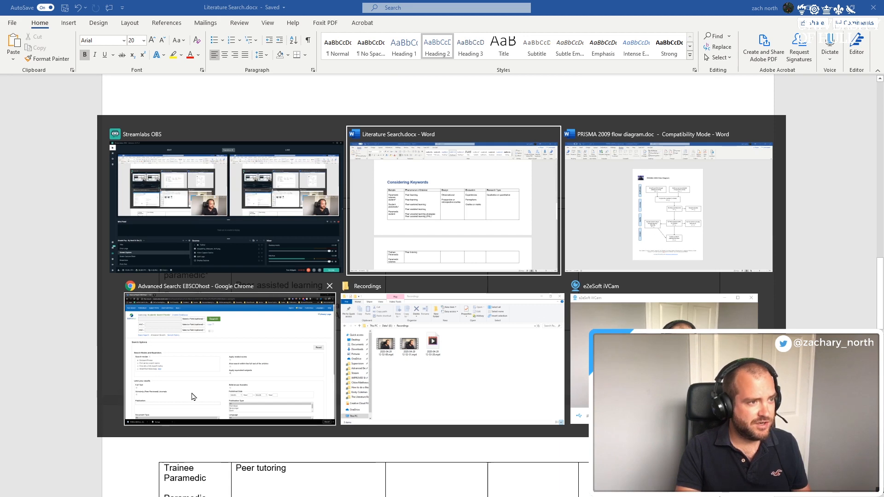
click(292, 356)
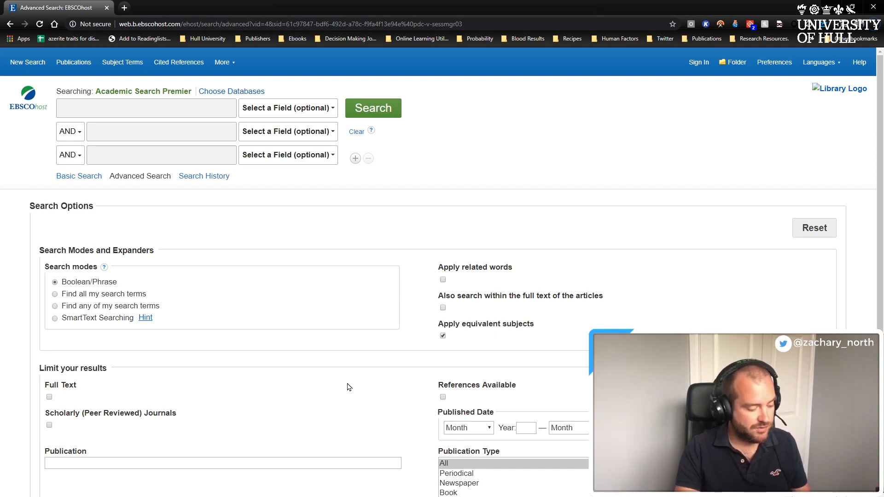
key(alt+Tab)
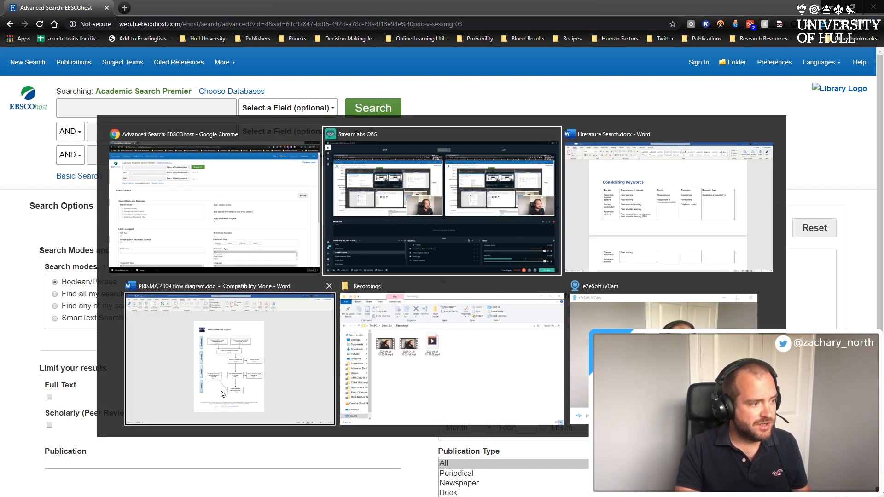
click(222, 394)
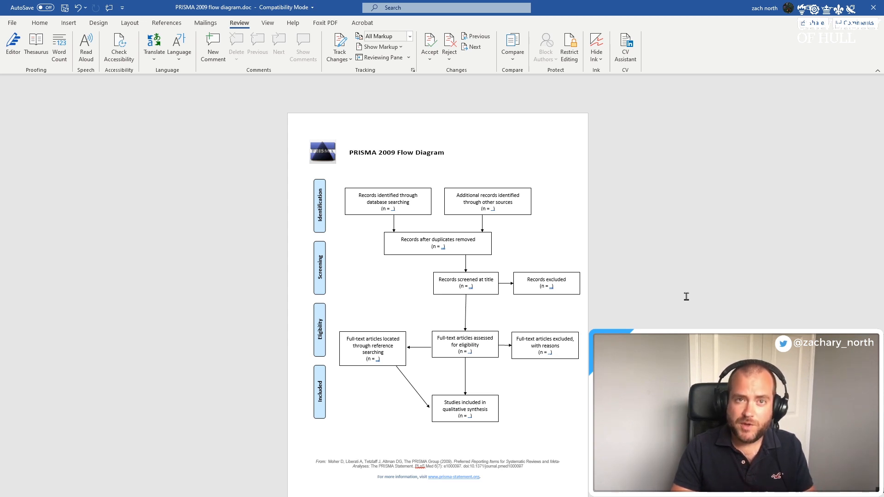
Switch to EBSCOhost in Chrome and add CINAHL Complete, Education Research Complete, ERIC and MEDLINE to the databases being searched
key(alt+Tab)
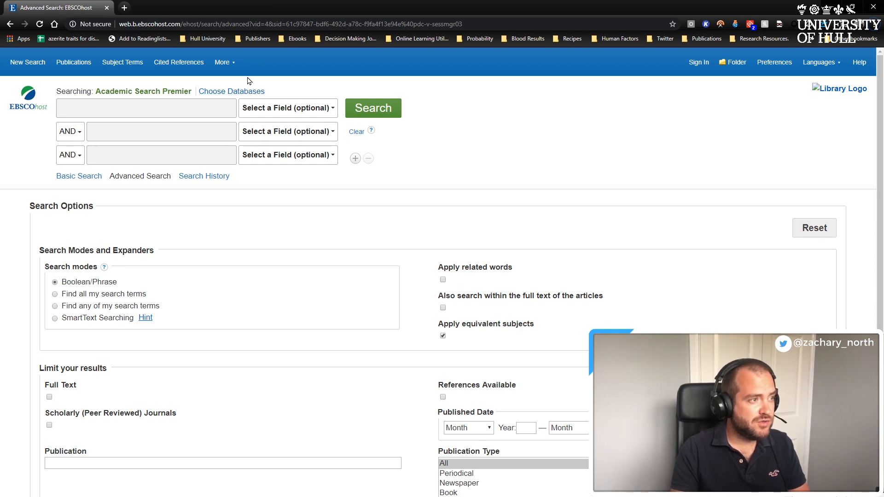
click(207, 92)
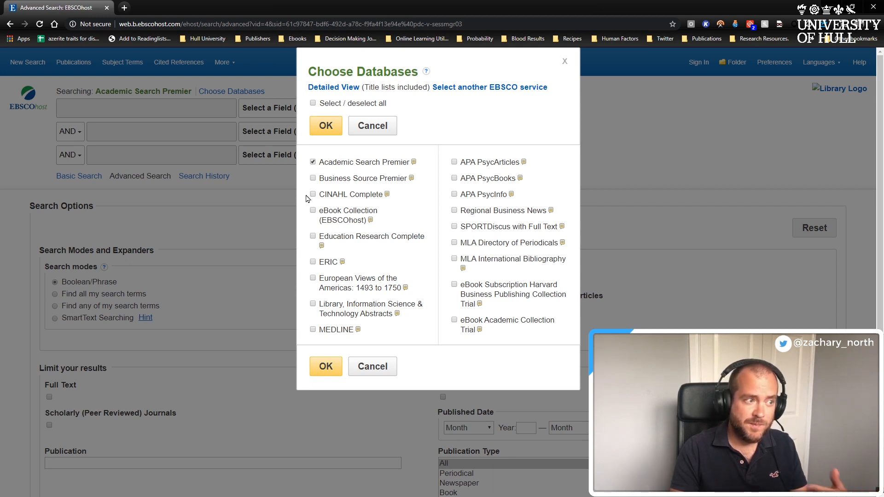
click(312, 195)
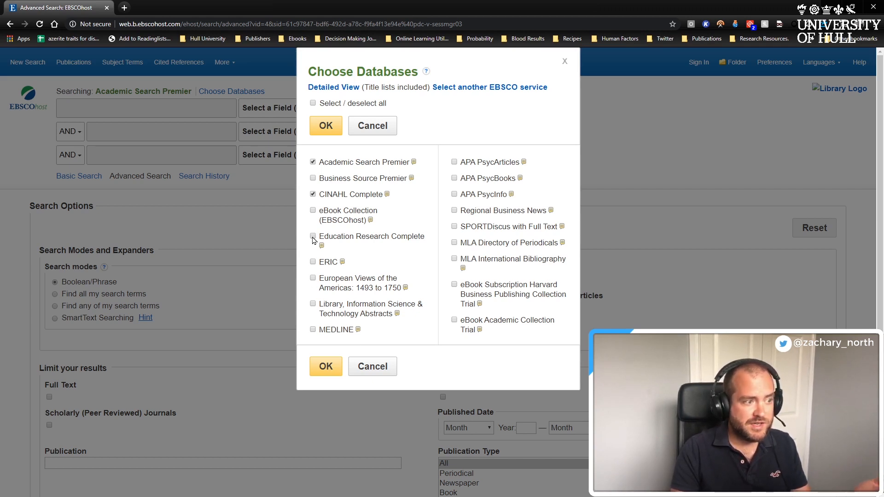
click(313, 236)
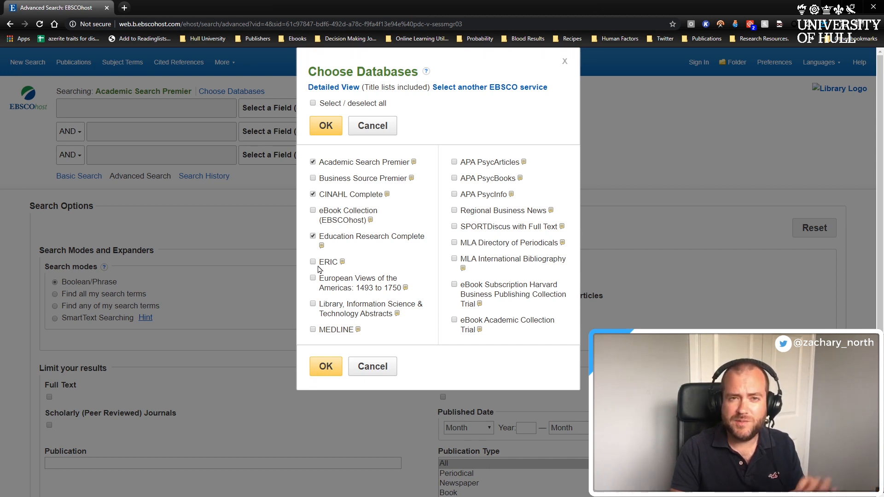
click(313, 261)
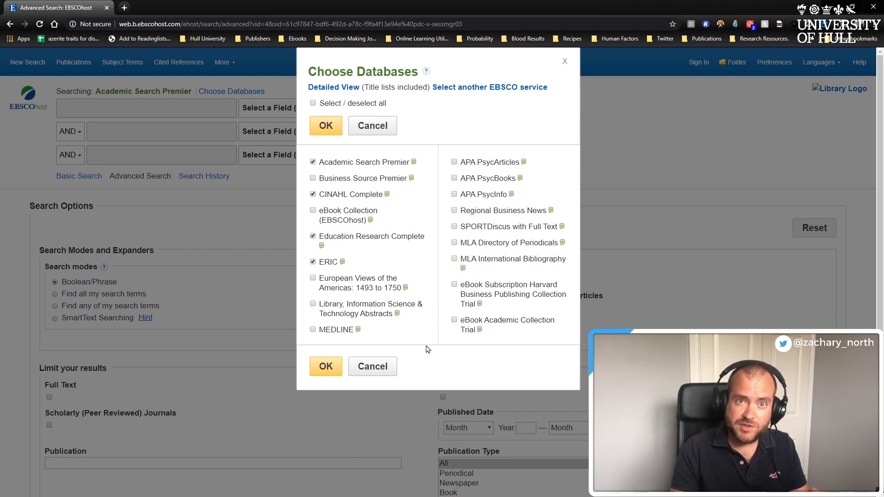
click(313, 330)
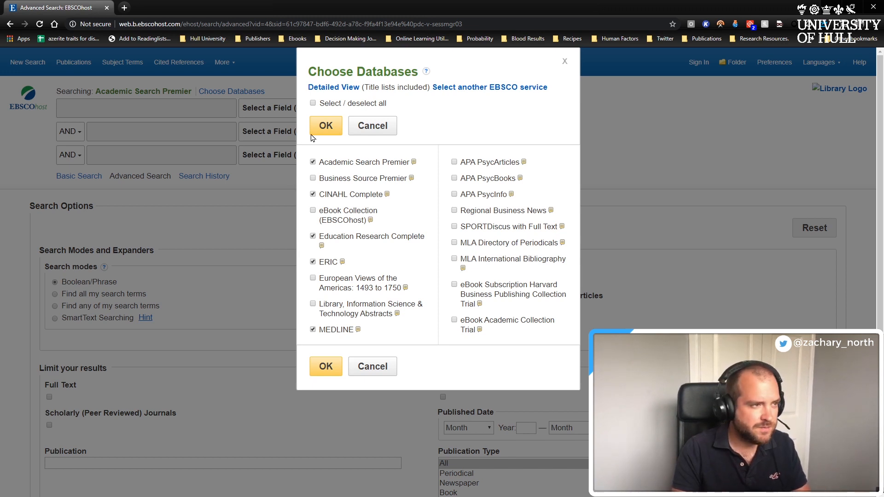
click(325, 125)
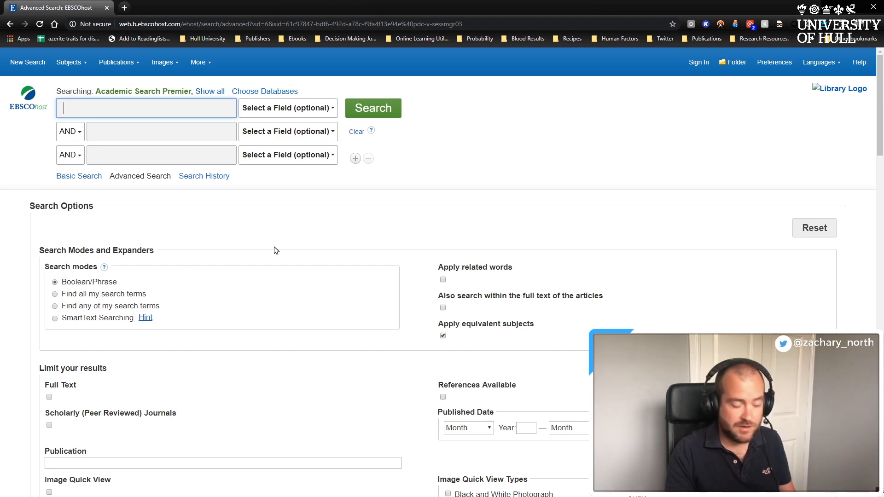
Copy "Paramedic science student*" from the keywords table in Literature Search.docx and run it as a search in EBSCOhost
key(alt+Tab)
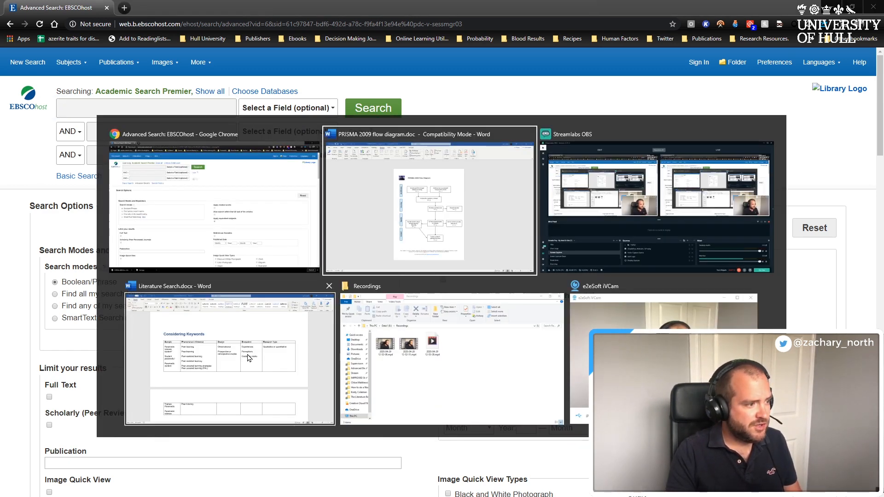
click(205, 371)
drag(196, 245, 164, 225)
key(ctrl+c)
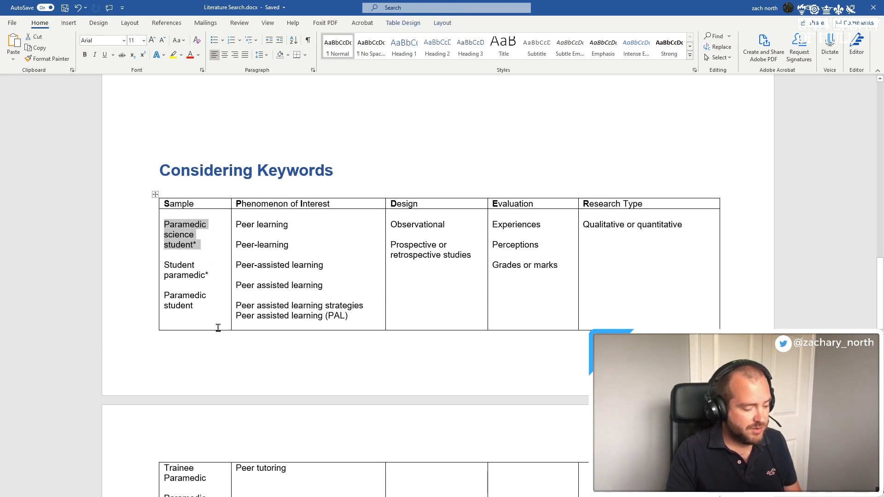
key(alt+Tab)
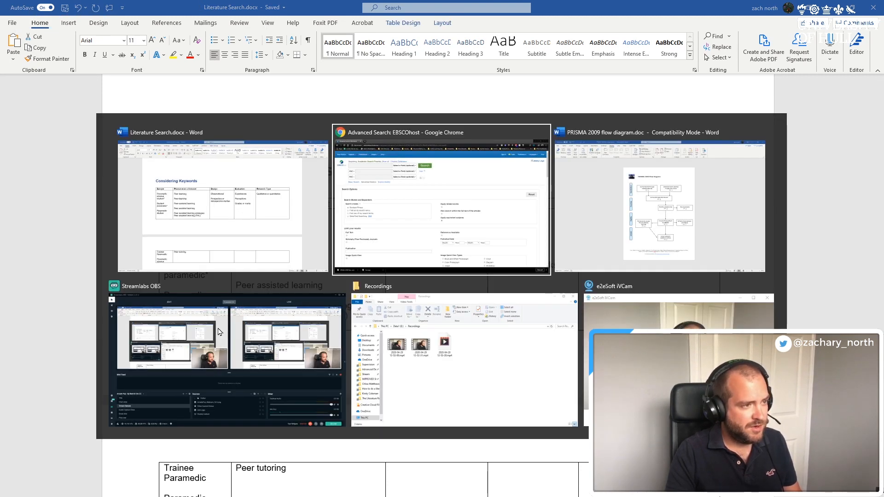
key(ctrl+v)
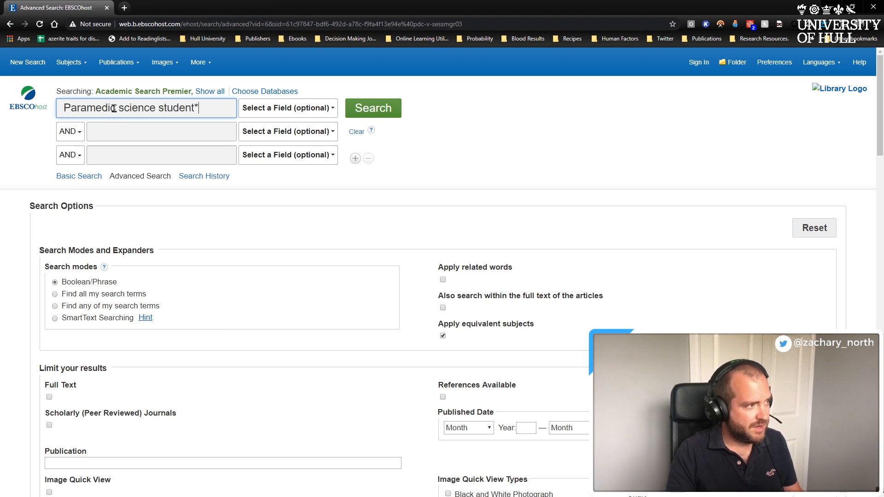
click(375, 115)
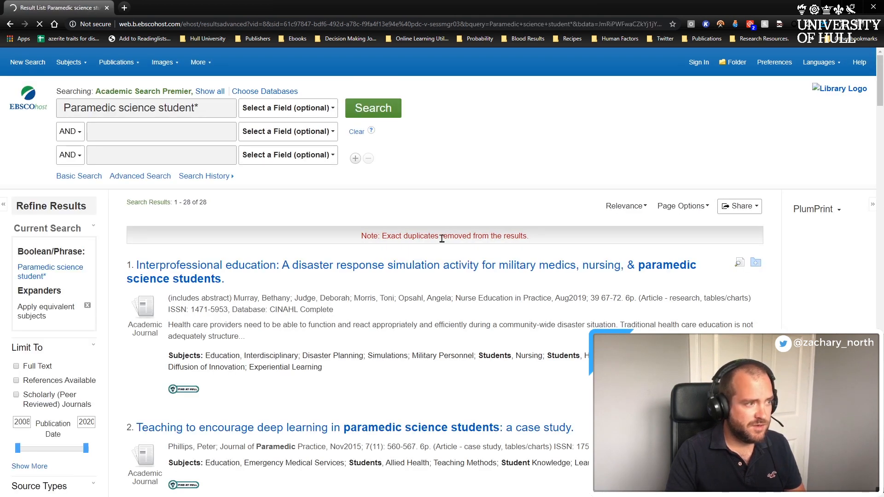
Show the search history in EBSCOhost, then record 28 results for "paramedic science student" in the search log of Literature Search.docx in Word
click(197, 179)
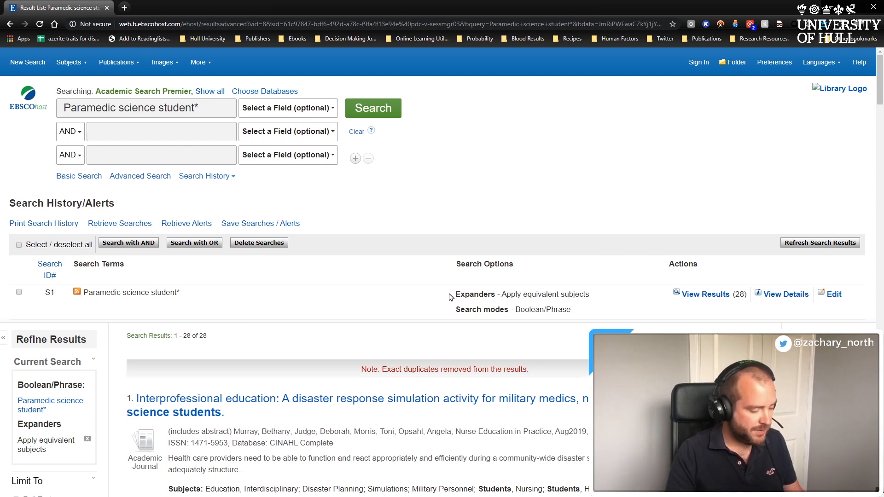
key(alt+Tab)
key(alt+Tab)
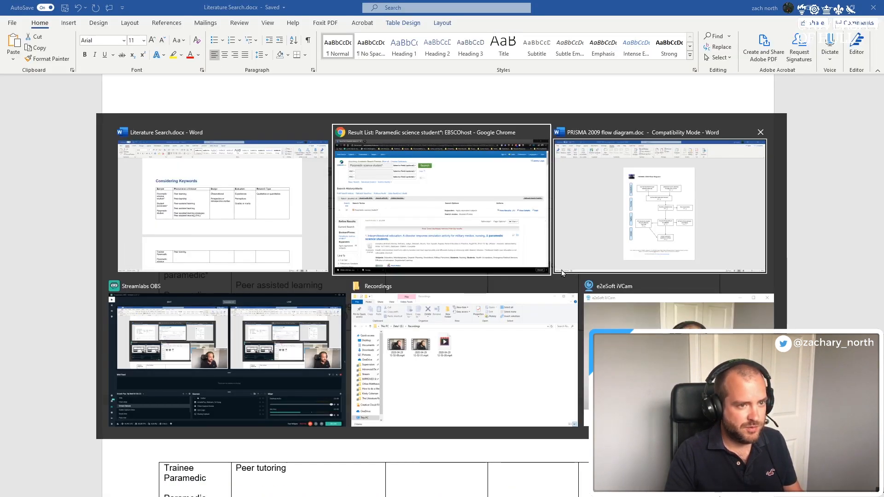
key(alt+Tab)
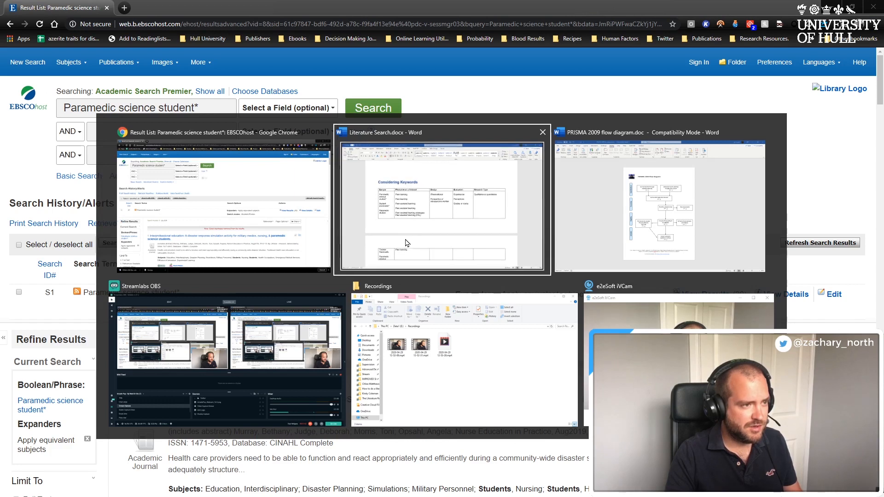
scroll(401, 308, down, 10)
scroll(276, 304, down, 3)
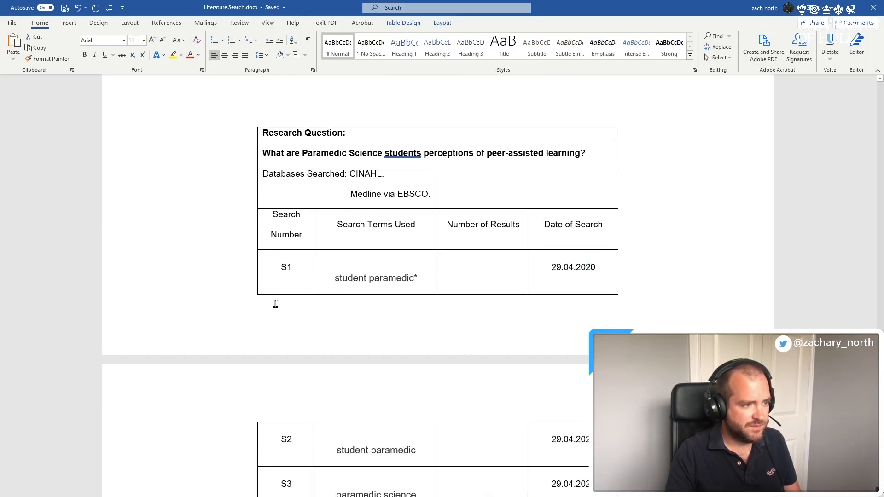
scroll(274, 304, down, 2)
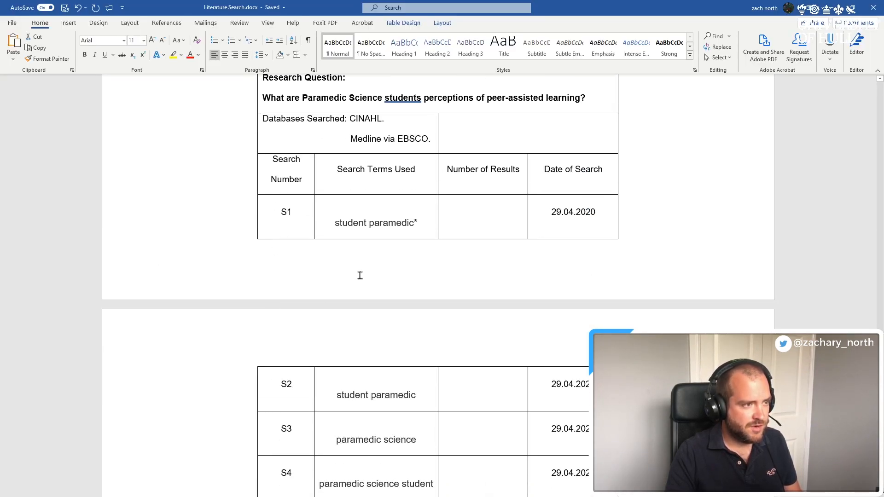
scroll(407, 349, up, 14)
scroll(408, 348, up, 6)
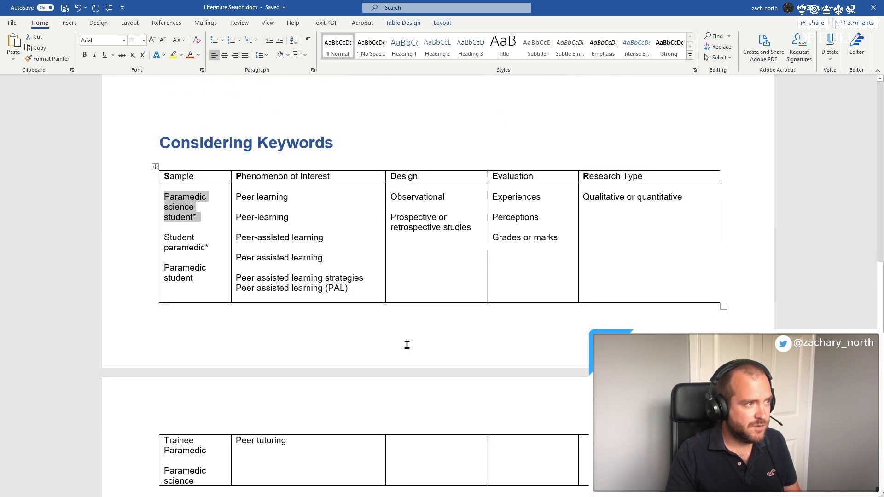
scroll(407, 345, down, 20)
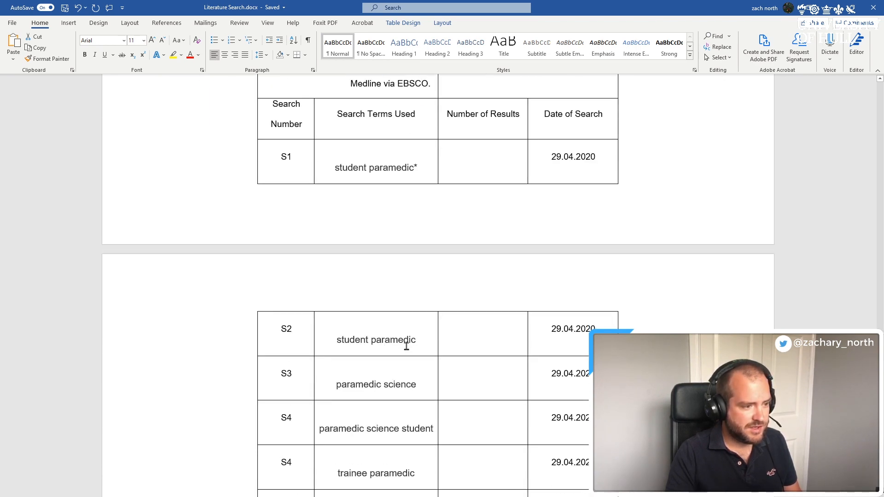
click(480, 428)
key(alt+Tab)
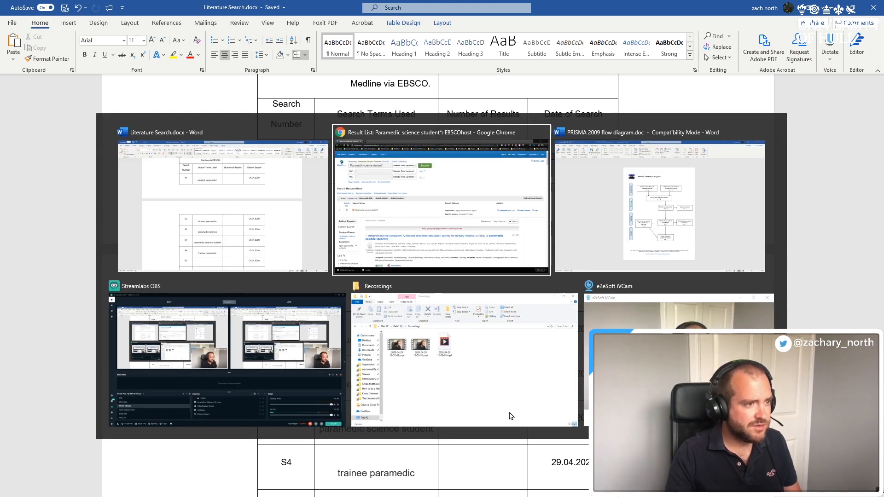
key(alt+Tab)
text(28)
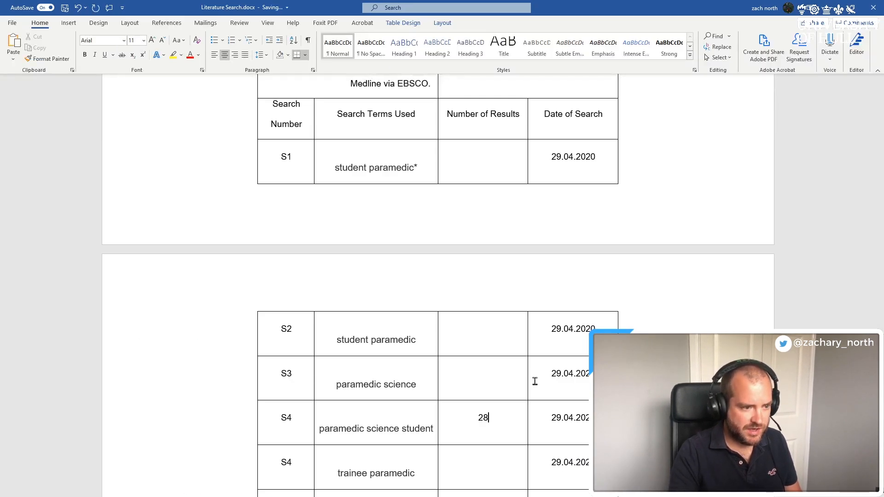
Copy "student paramedic*" from the S1 row of the search log and run it as a search in EBSCOhost in Chrome
scroll(535, 381, up, 2)
drag(423, 255, 349, 256)
key(ctrl+c)
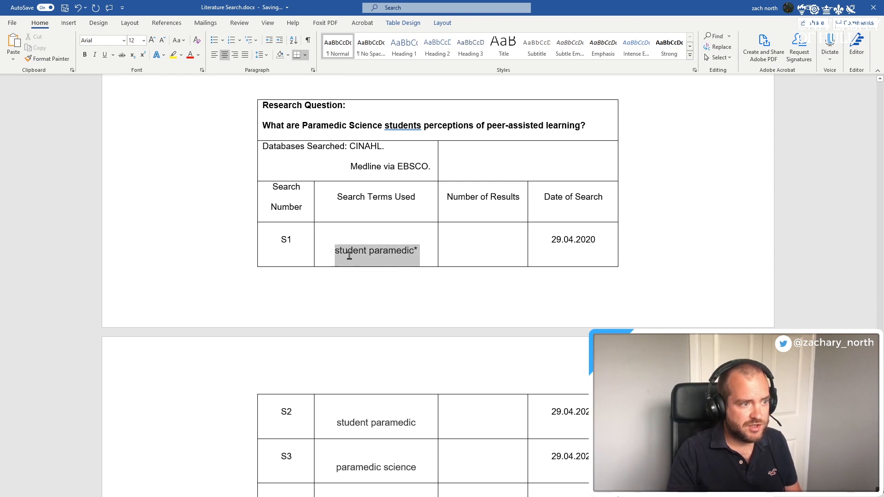
key(alt+Tab)
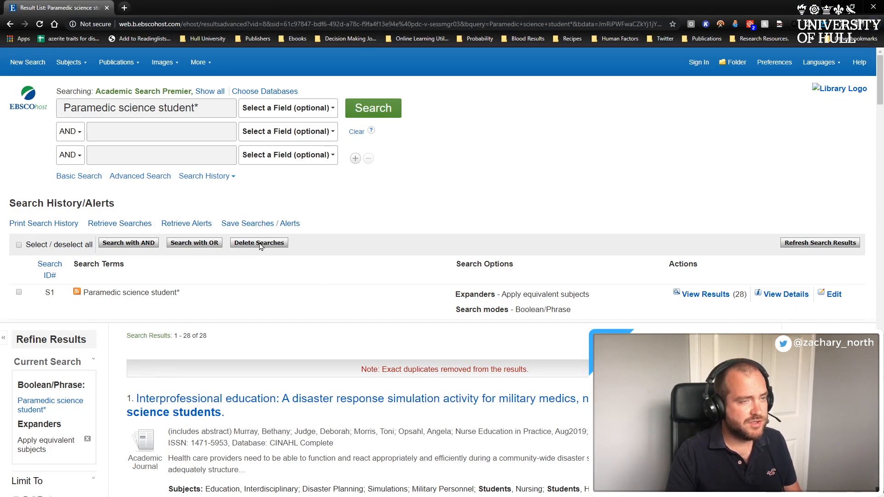
drag(219, 105, 62, 108)
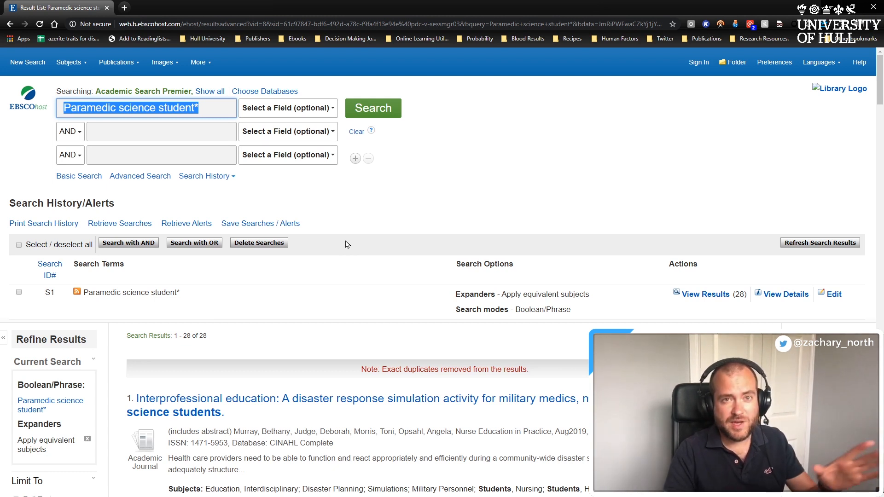
key(ctrl+v)
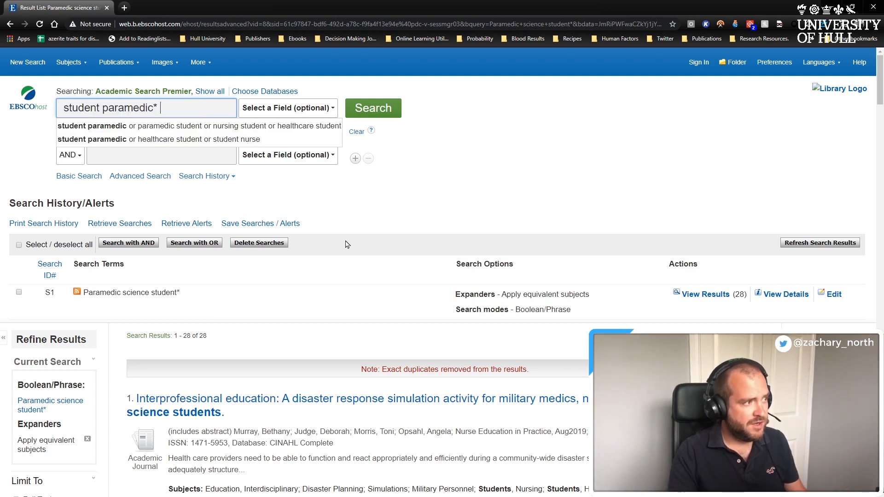
click(373, 108)
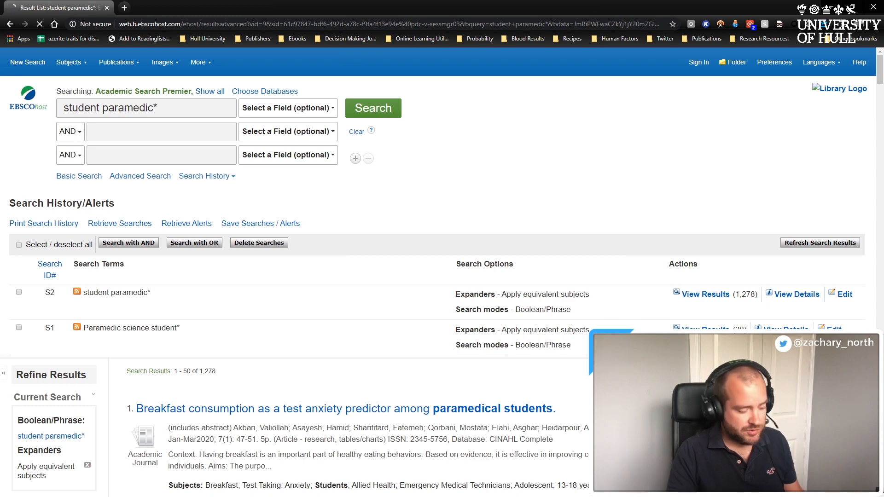
Switch to Literature Search.docx in Word and enter 1278 as the number of results for S1, "student paramedic*"
key(alt+Tab)
click(479, 249)
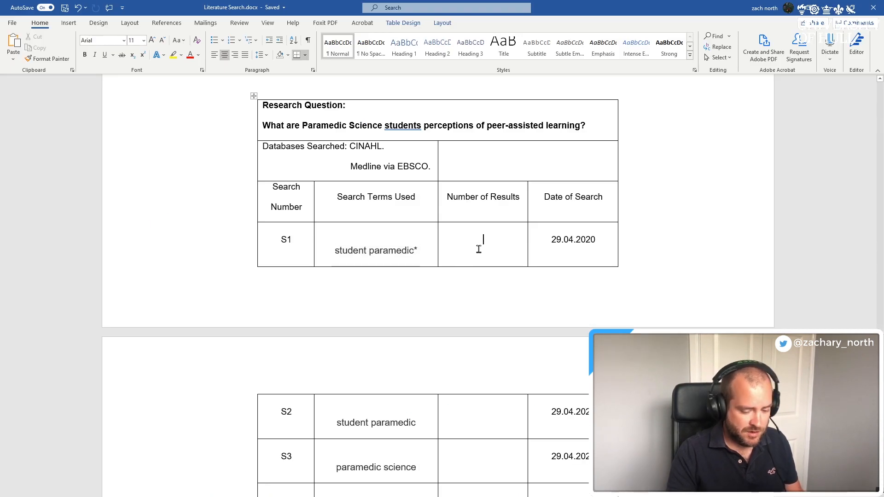
text(1278)
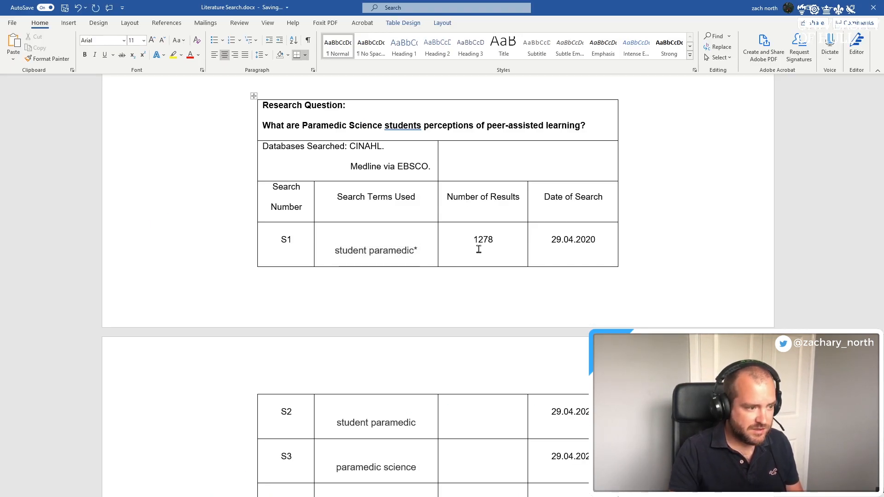
Copy "student paramedic" from the S2 row of the log and search for it in EBSCOhost in Chrome, replacing the previous term
scroll(461, 276, down, 3)
triple_click(409, 257)
key(ctrl+c)
scroll(437, 334, up, 2)
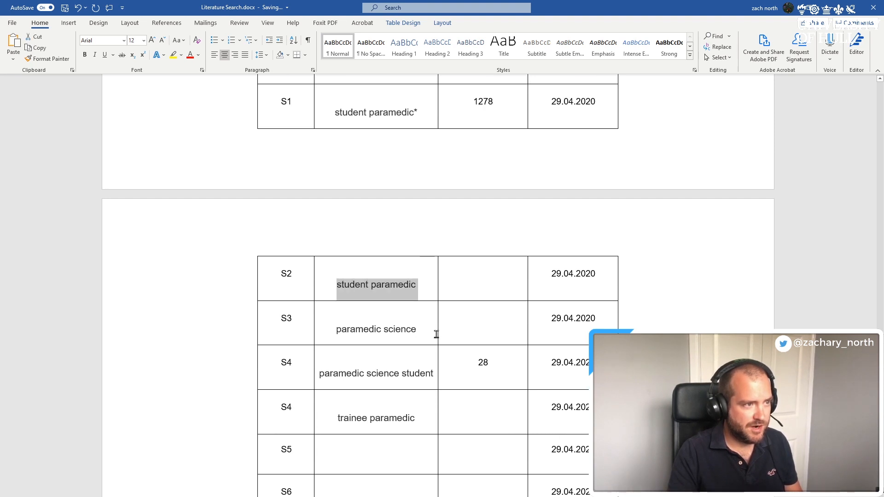
key(alt+Tab)
drag(159, 108, 62, 108)
key(ctrl+v)
click(394, 107)
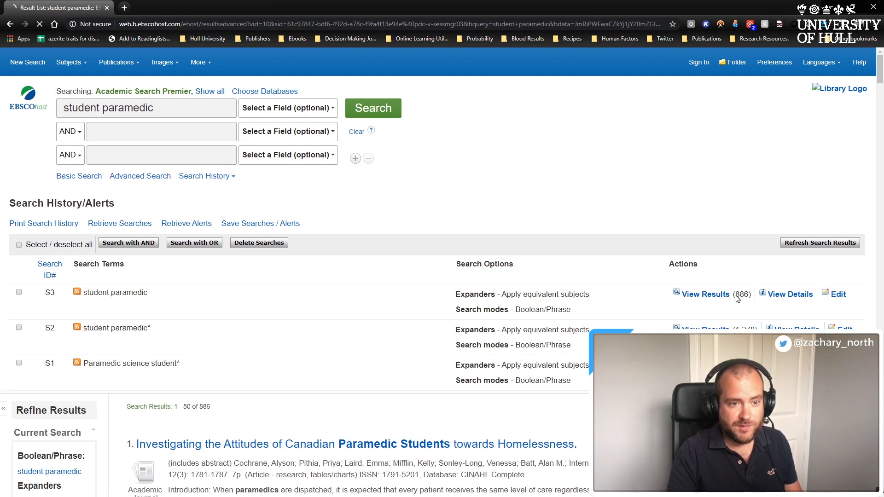
Return to the search log in Word and enter 886 as the number of results for S2, "student paramedic"
key(alt+Tab)
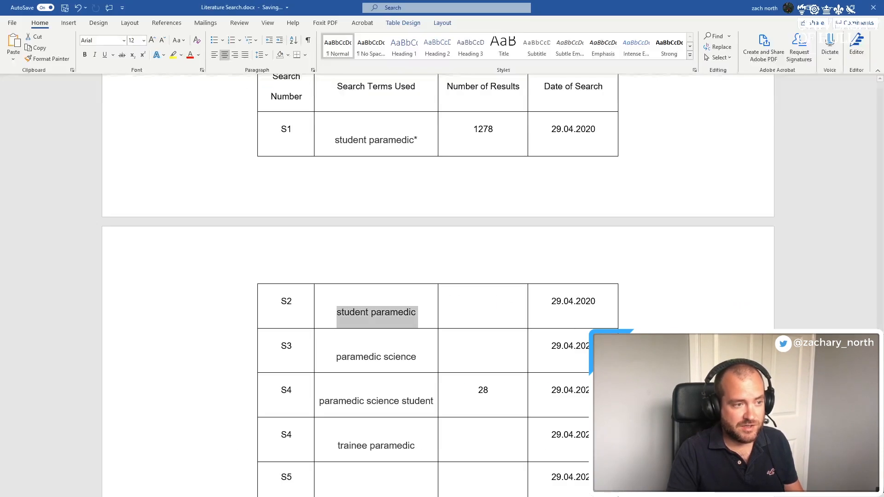
click(493, 318)
text(886)
key(alt+Tab)
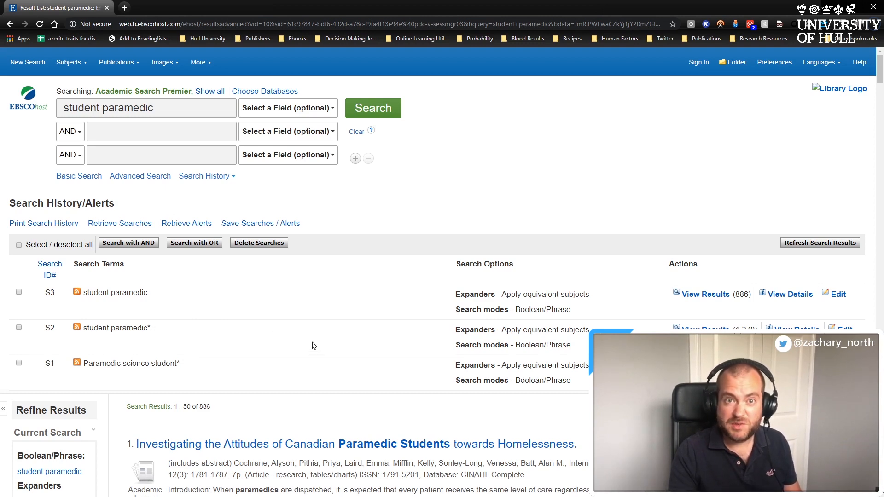
Copy "paramedic science" from the S3 row of the Word log and run it as the new search in EBSCOhost in Chrome
key(alt+Tab)
click(416, 357)
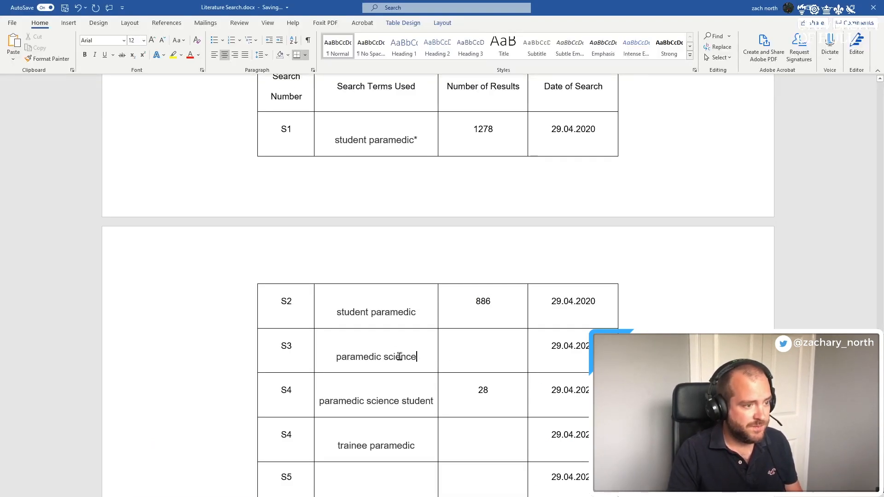
triple_click(400, 357)
key(ctrl+c)
key(alt+Tab)
triple_click(163, 107)
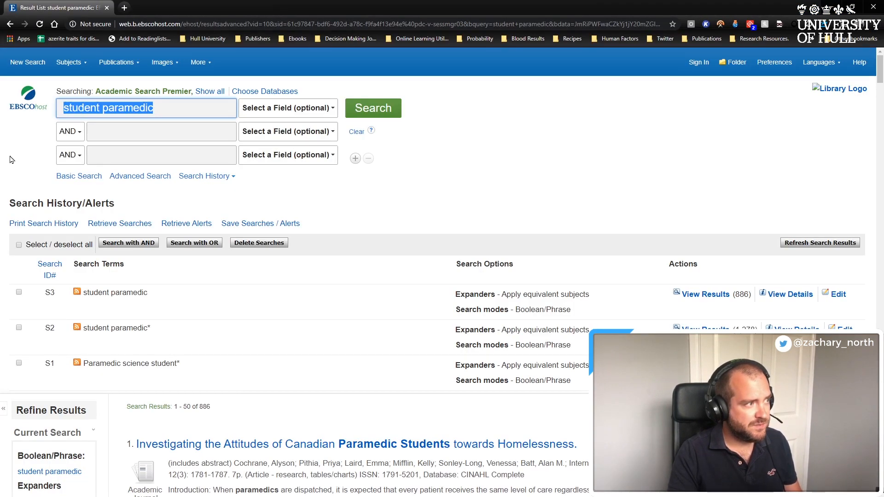
key(ctrl+v)
click(389, 110)
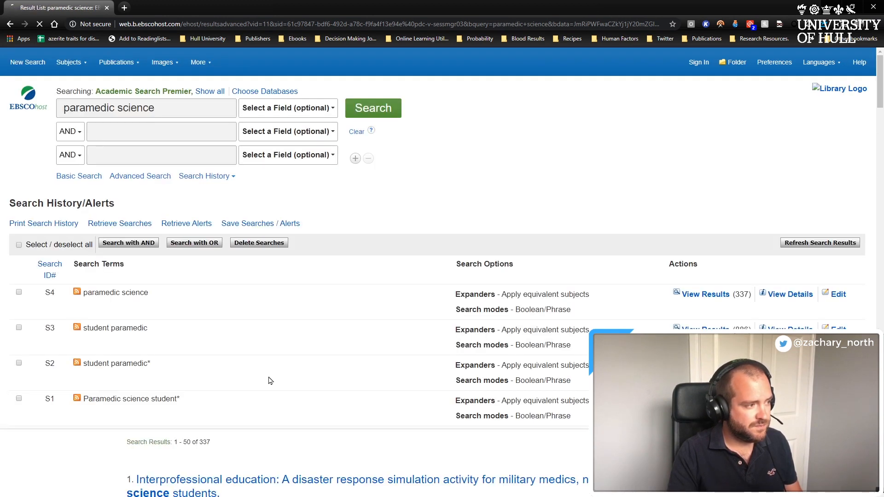
Switch to the search log in Word and enter 337 as the number of results for S3, "paramedic science"
key(alt+Tab)
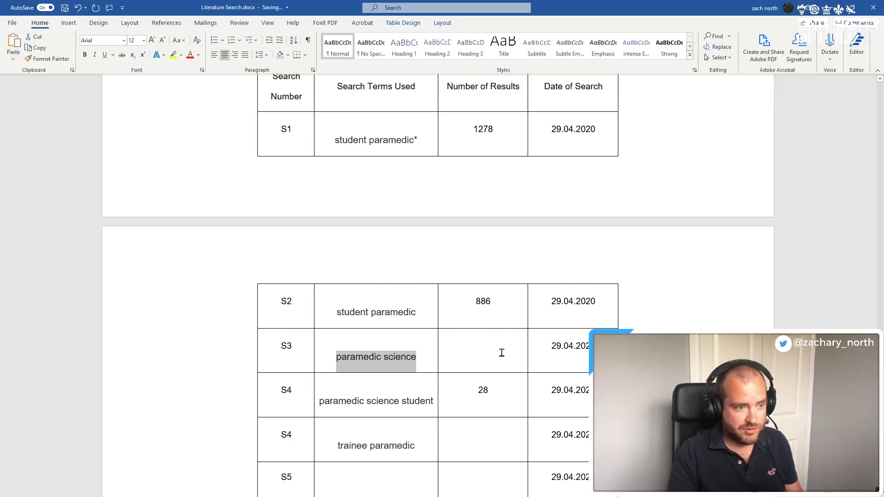
click(498, 349)
text(337)
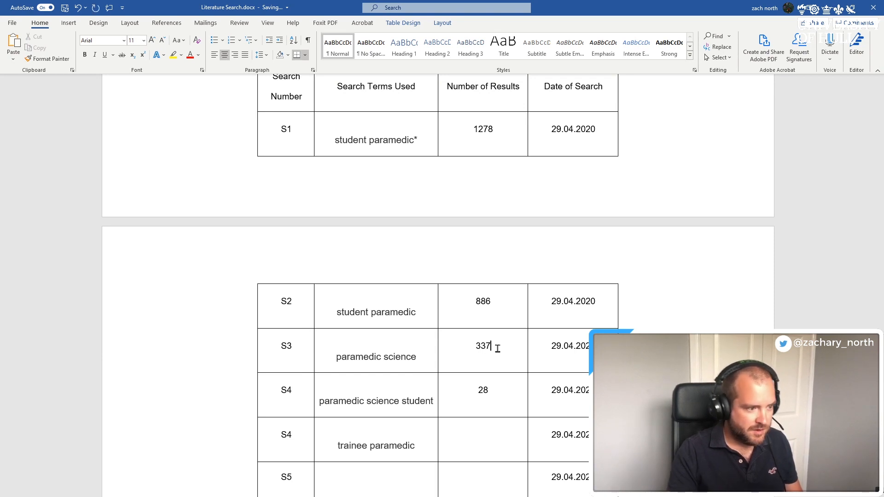
Copy "trainee paramedic" from the search log and run it in EBSCOhost in Chrome in place of the previous search term
triple_click(415, 445)
key(ctrl+c)
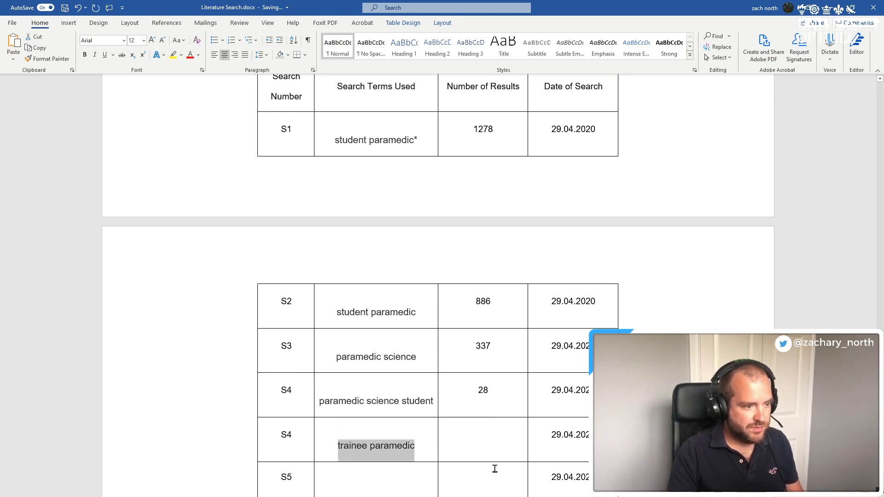
key(alt+Tab)
triple_click(166, 110)
key(ctrl+v)
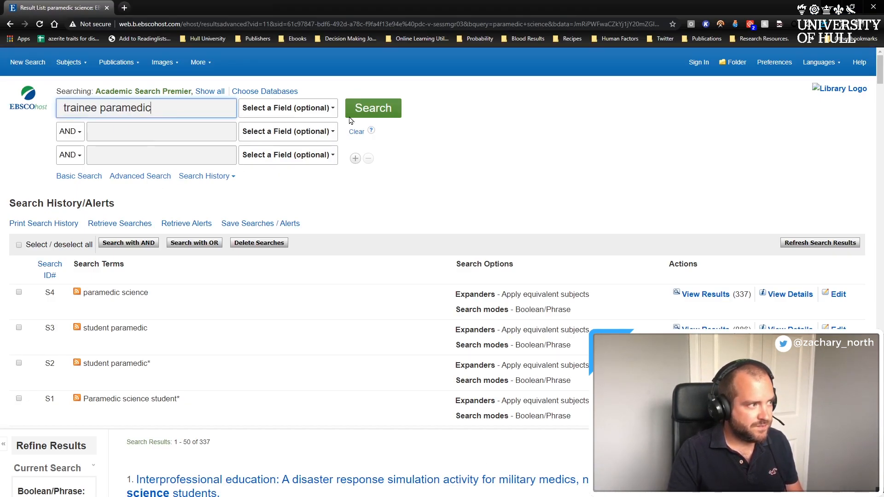
click(389, 107)
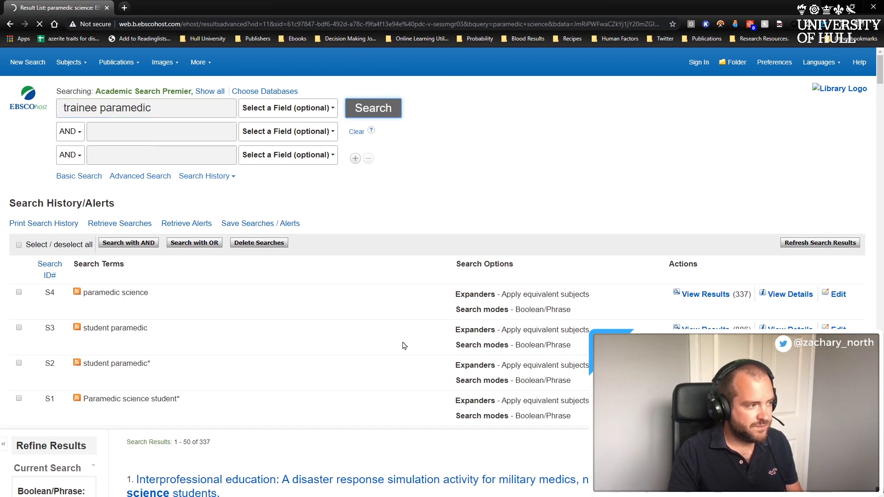
Switch to the search log in Word and enter 24 as the number of results for "trainee paramedic"
key(alt+Tab)
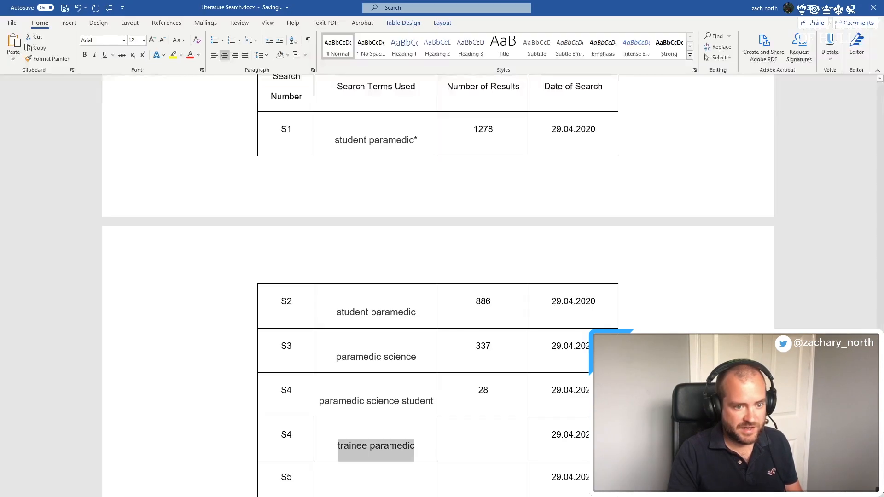
click(490, 446)
text(24)
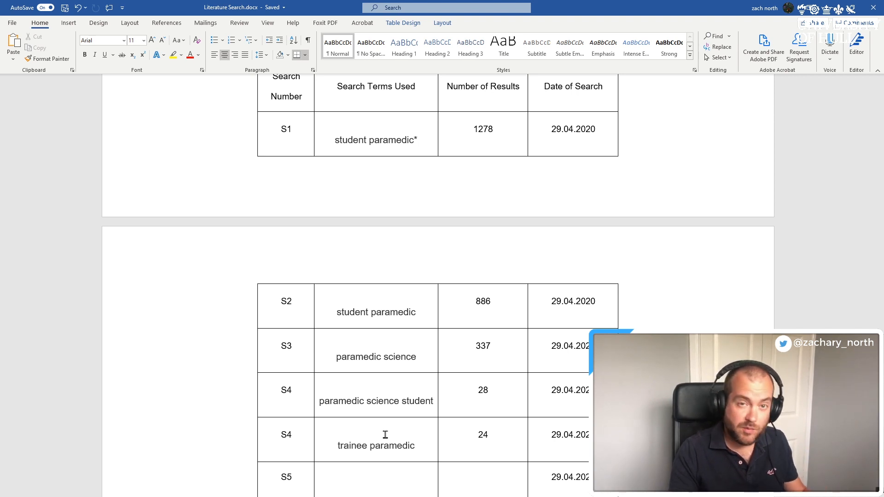
In EBSCOhost in Chrome, clear the search term and combine searches S1 to S5 from the search history with OR
key(alt+Tab)
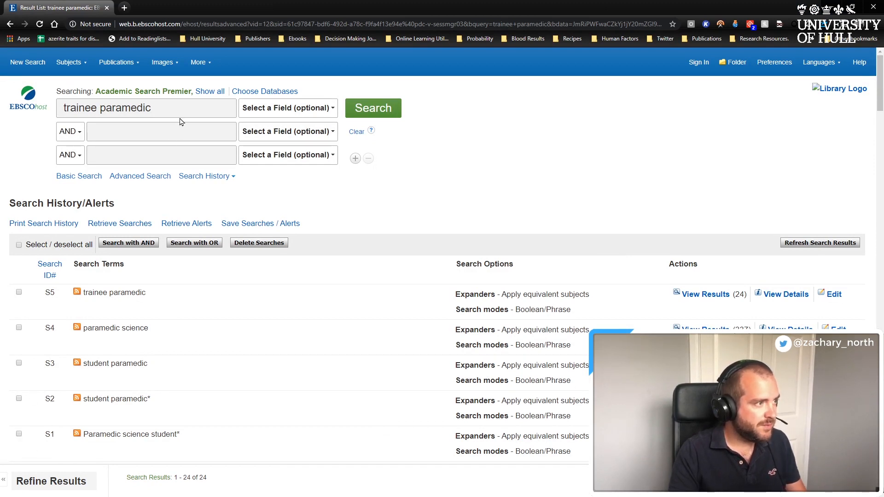
drag(180, 115, 48, 126)
key(BackSpace)
click(19, 433)
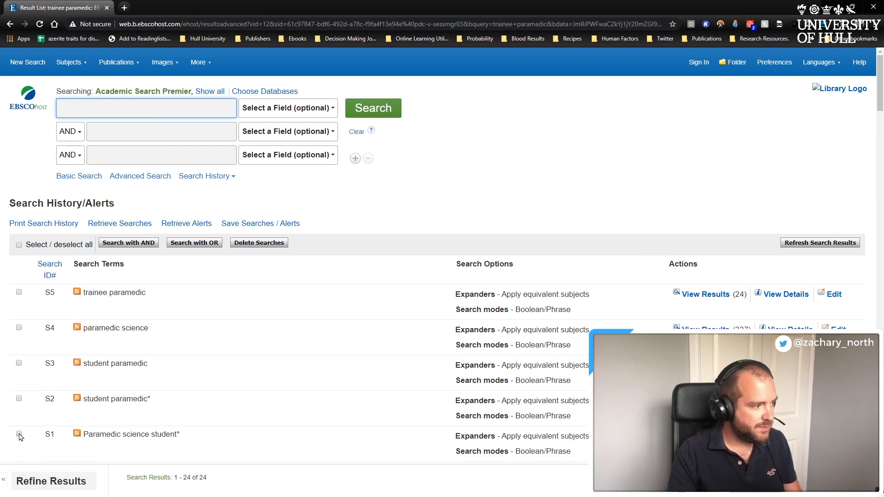
click(19, 398)
click(18, 364)
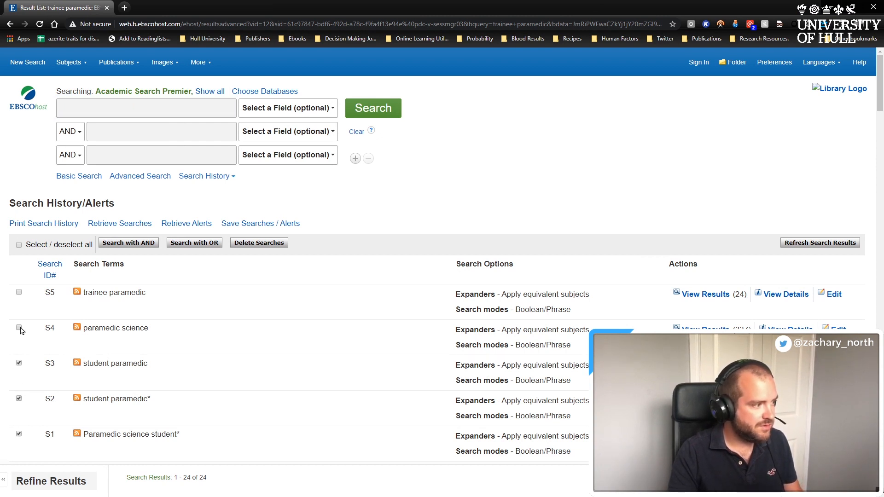
click(210, 244)
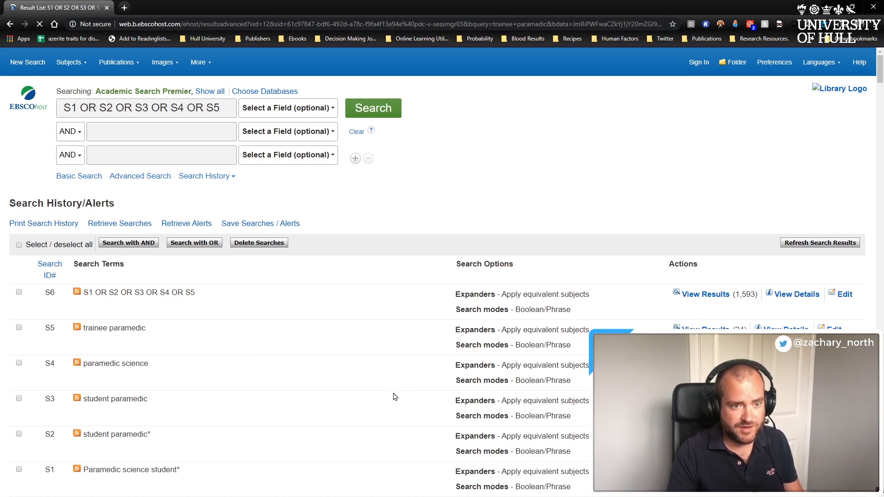
Switch to the search log in Word and enter 1593 as the number of results for S5
key(alt+Tab)
scroll(410, 455, down, 2)
click(499, 433)
text(1)
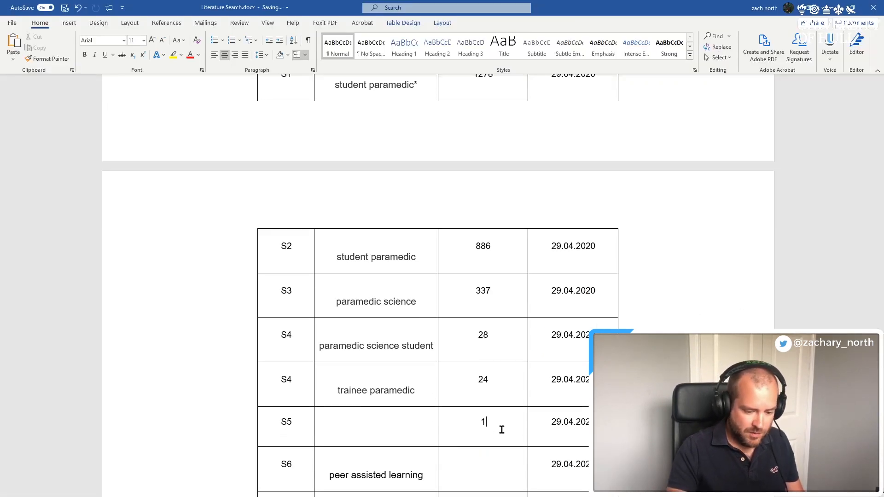
text(593)
scroll(361, 376, up, 2)
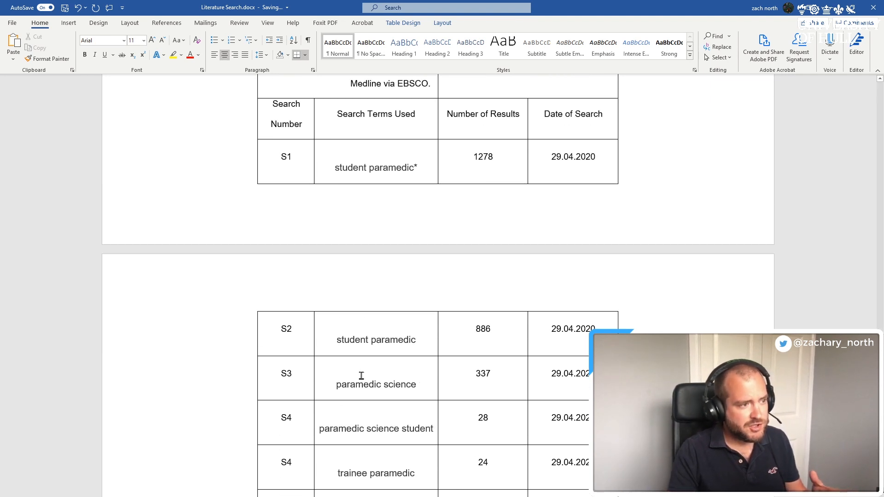
Enter "S1 OR S2 OR S3 OR S4" as the search term used for S5 in the log table
scroll(318, 355, down, 3)
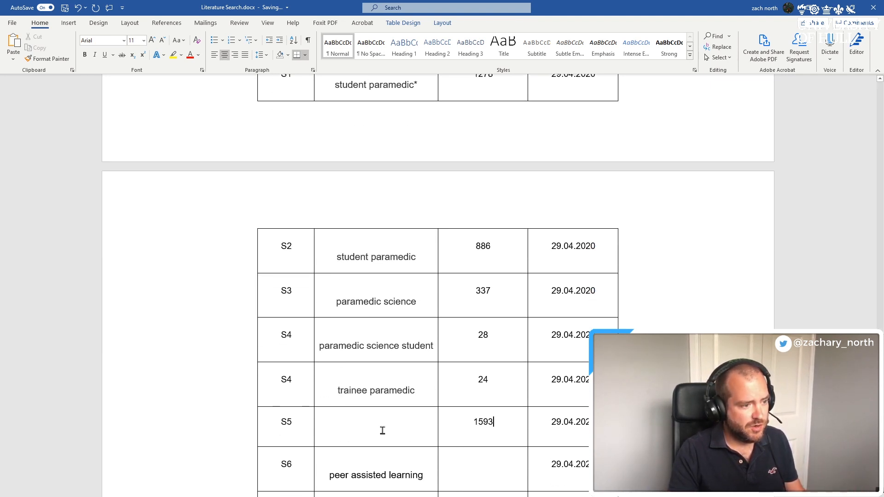
click(382, 431)
text(S1 OR)
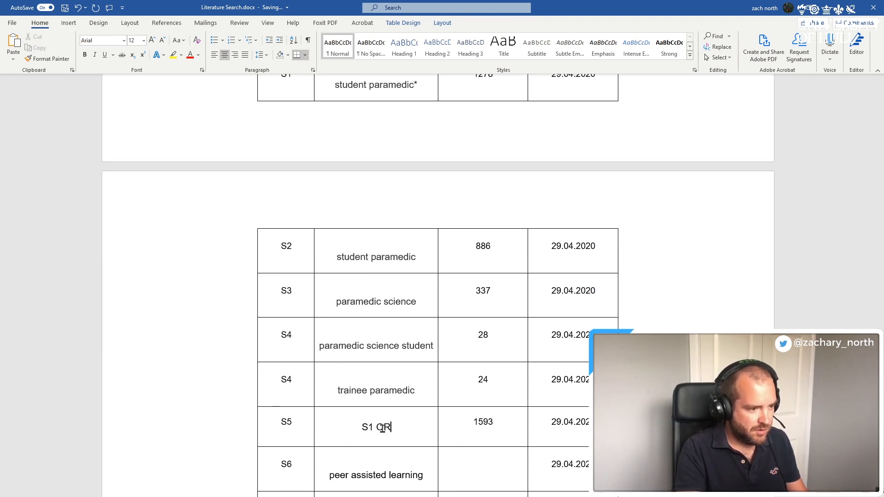
text( S2)
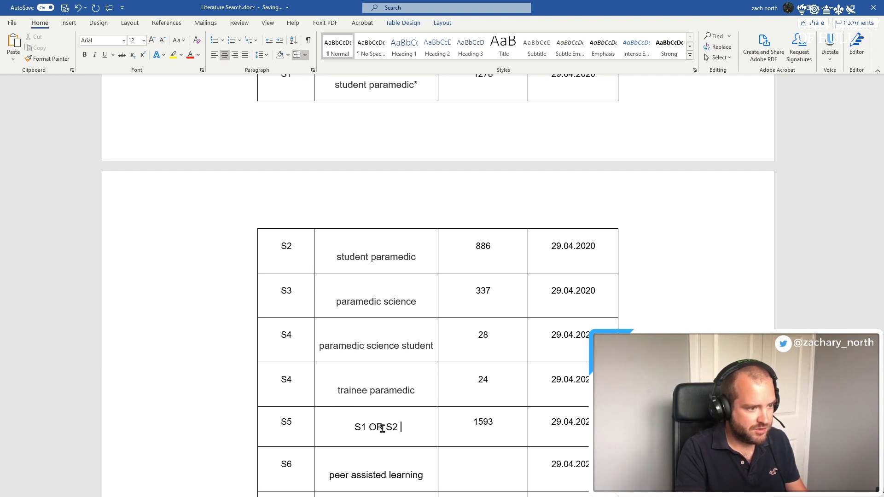
text( OR)
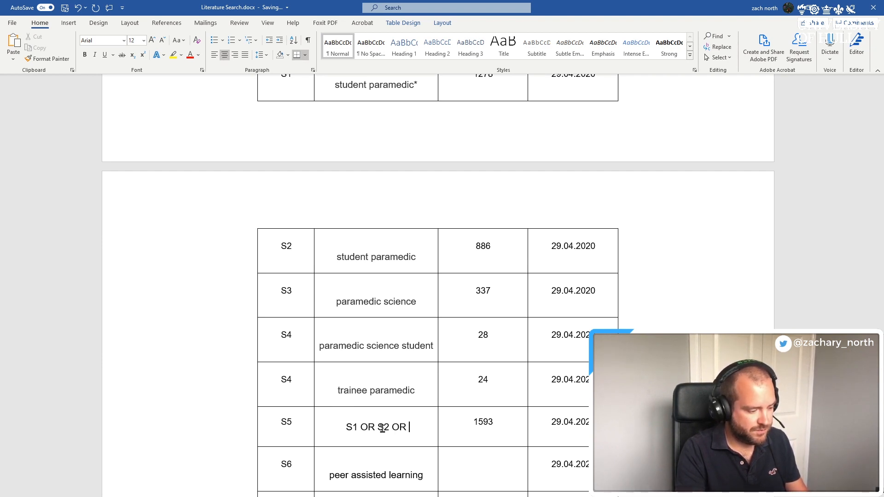
text( s)
key(BackSpace)
text(S)
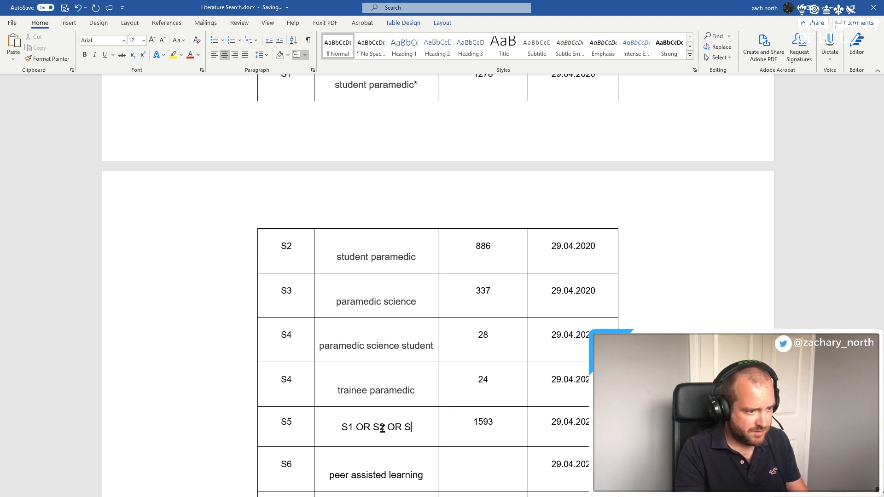
text(3 OR S4 OR)
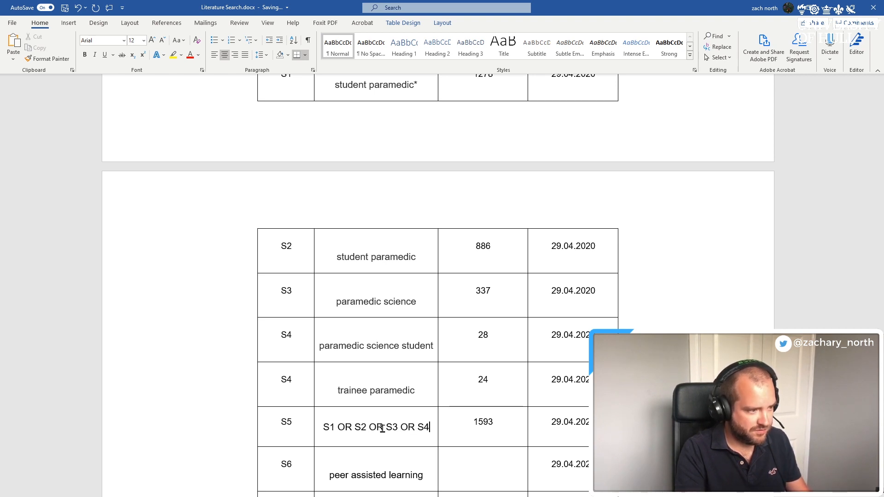
key(BackSpace)
key(BackSpace)
key(BackSpace)
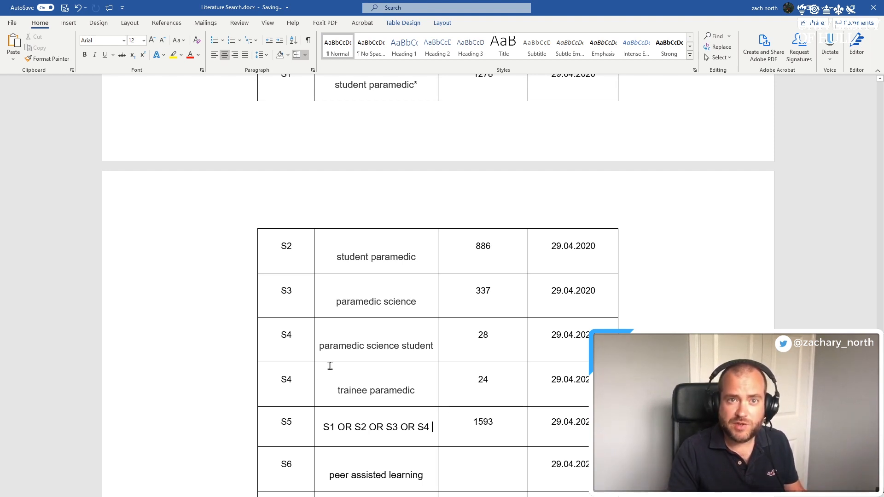
Copy "peer assisted learning" from the S6 row and run it in EBSCOhost in Chrome in place of the previous search term
scroll(268, 365, down, 1)
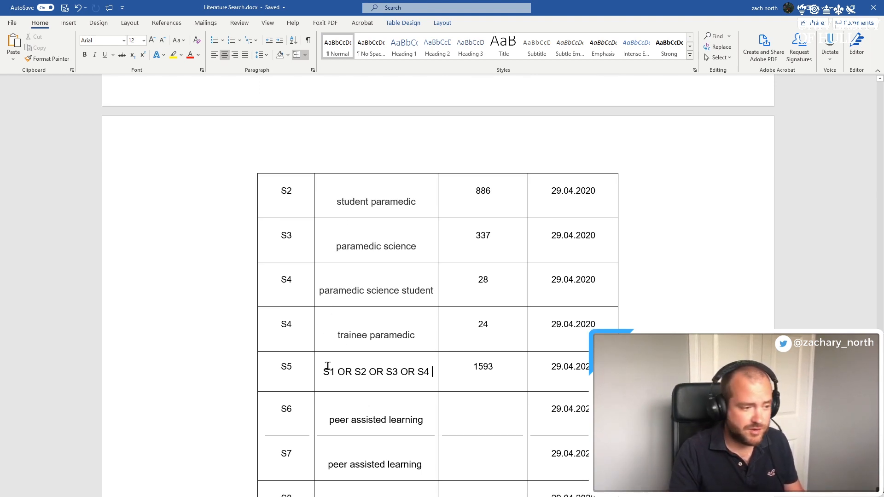
scroll(223, 381, down, 1)
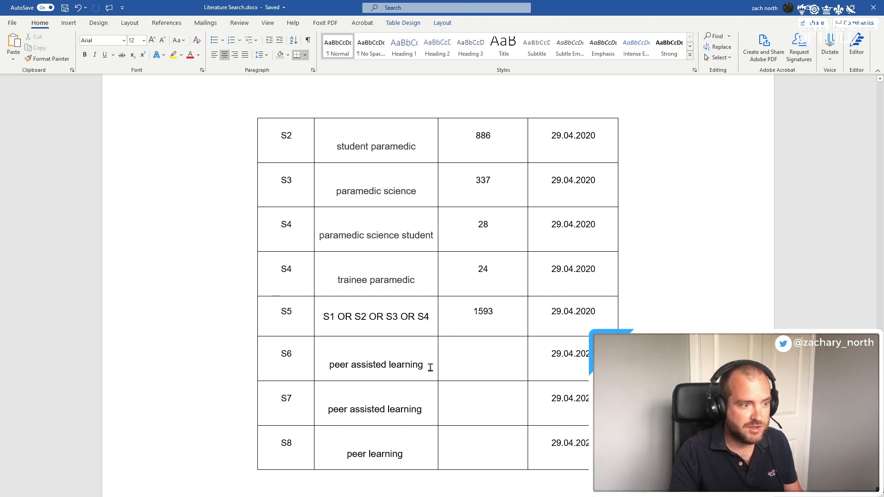
drag(430, 367, 330, 366)
key(ctrl+c)
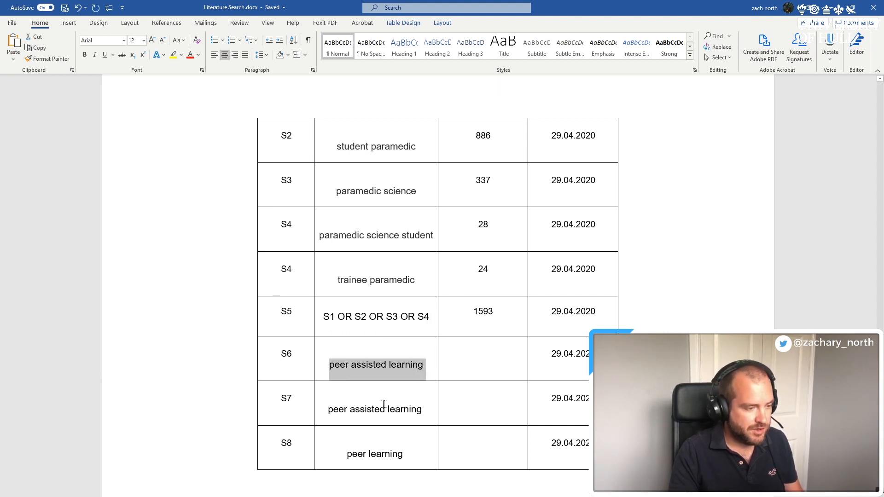
key(alt+Tab)
drag(225, 108, 62, 108)
key(BackSpace)
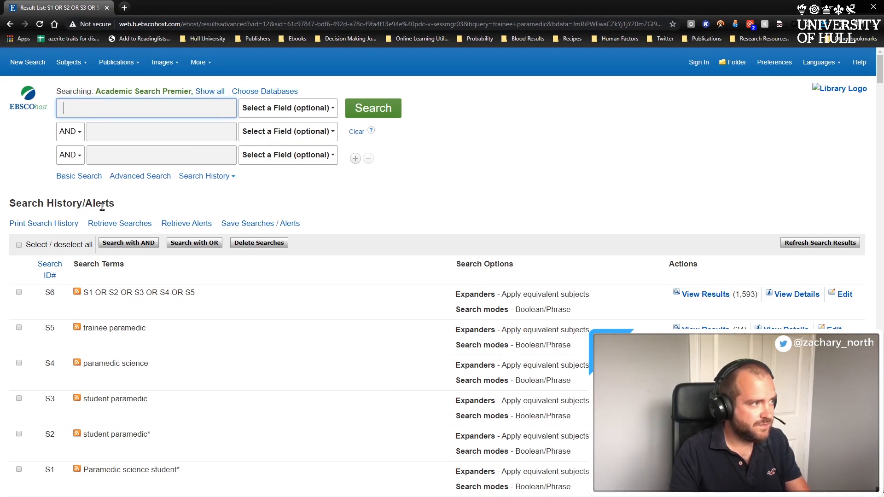
key(ctrl+v)
click(373, 107)
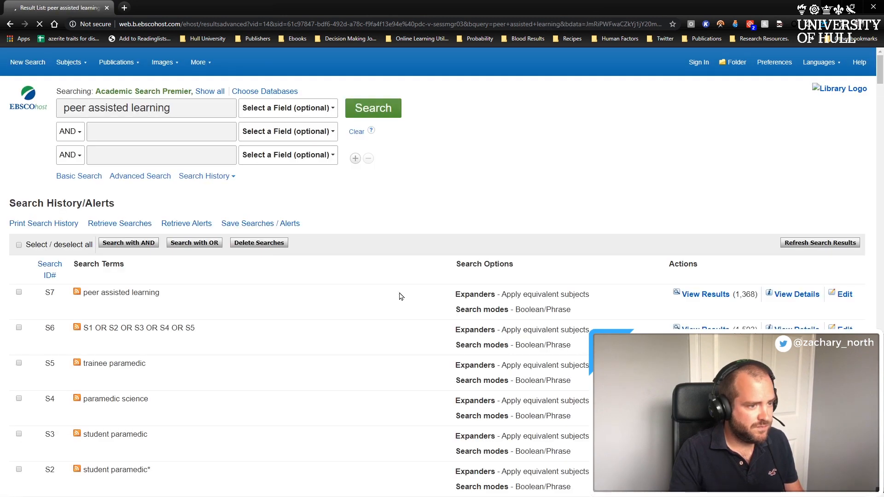
Switch to the search log in Word and enter 1368 as the number of results for S6, "peer assisted learning"
key(alt+Tab)
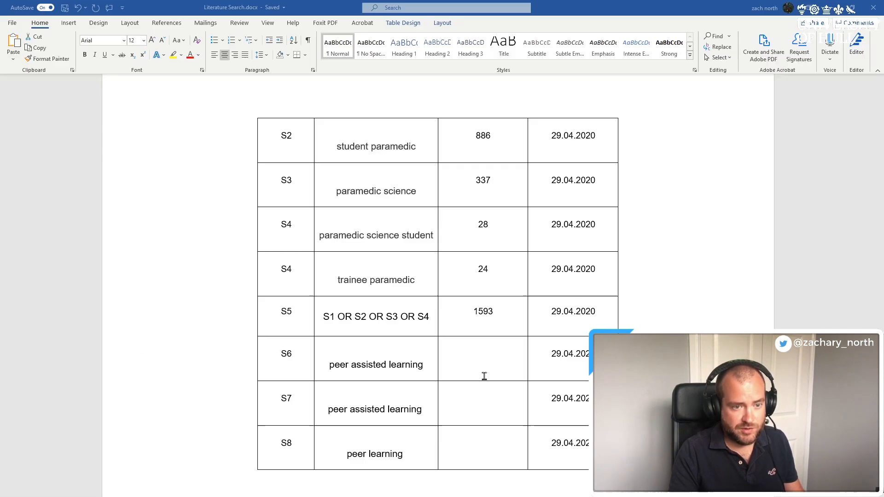
click(483, 370)
text(1368)
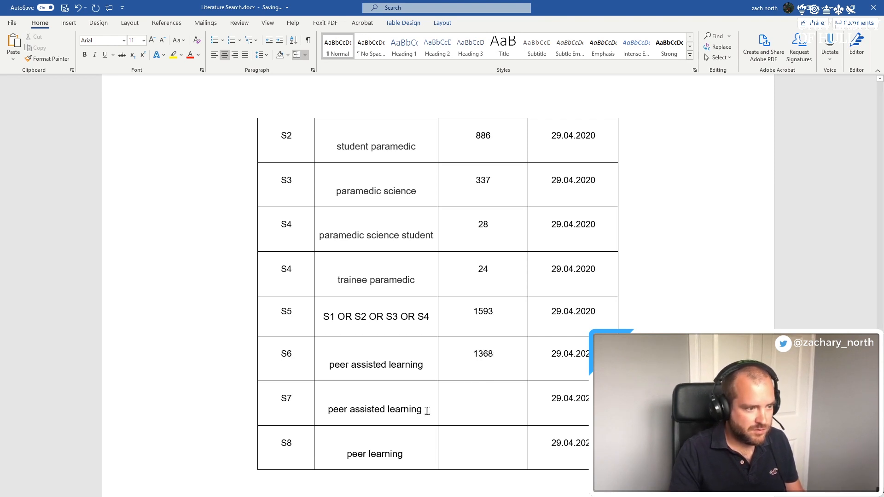
Change the S7 search term in the log to the hyphenated form "peer-assisted learning"
drag(426, 409, 347, 412)
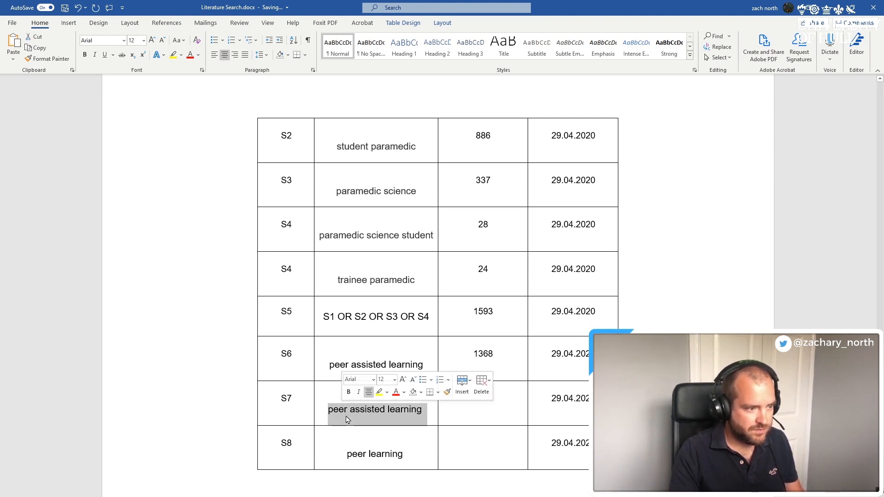
click(354, 409)
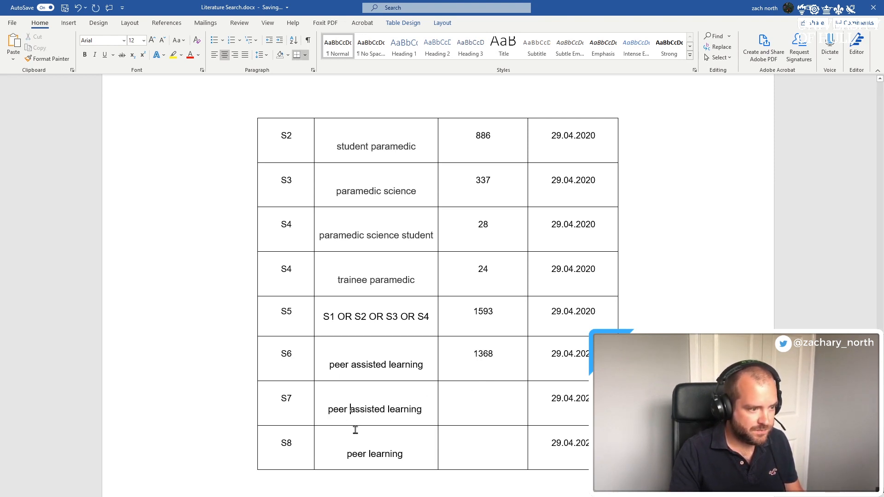
key(BackSpace)
text(-)
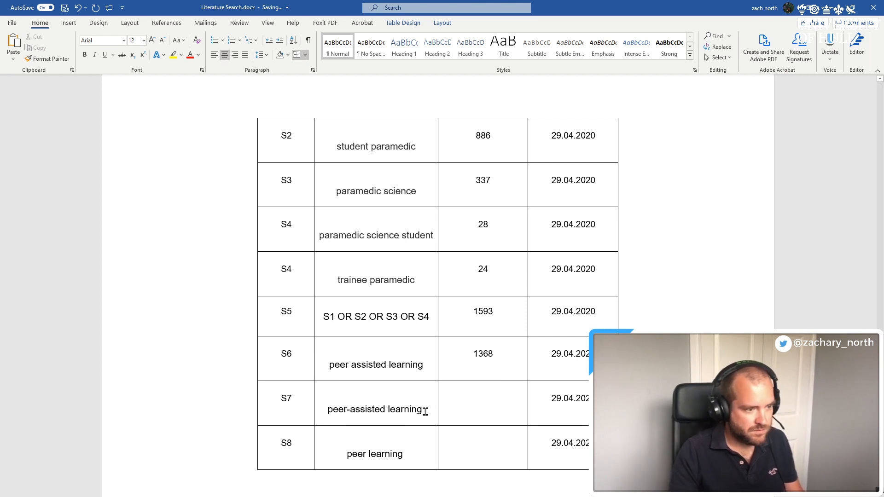
Copy "peer-assisted learning" from the search log and run it in EBSCOhost in Chrome in place of the previous search term
drag(424, 410, 326, 410)
key(ctrl+c)
key(alt+Tab)
triple_click(177, 110)
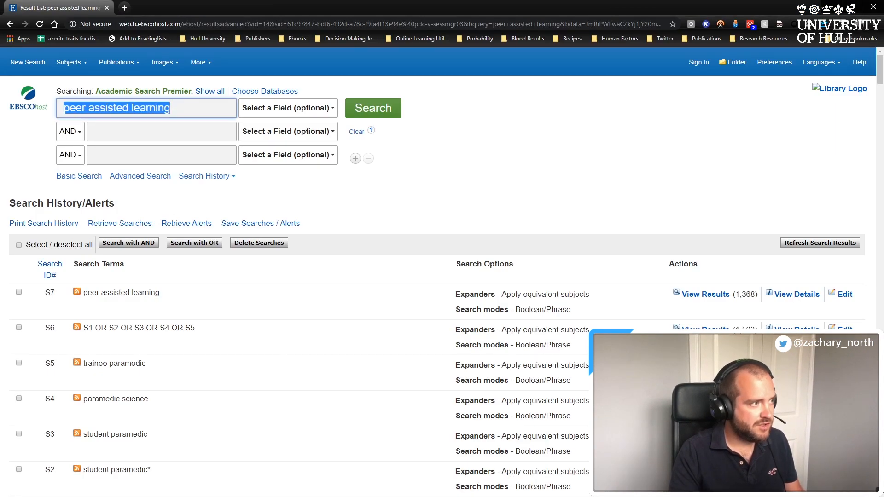
key(ctrl+v)
click(368, 105)
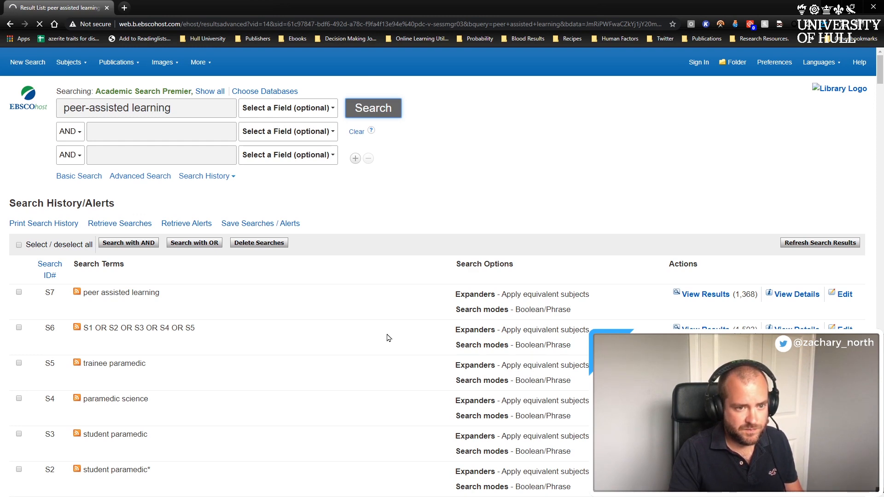
Switch to the search log in Word and enter 1368 as the number of results for S7, "peer-assisted learning"
key(alt+Tab)
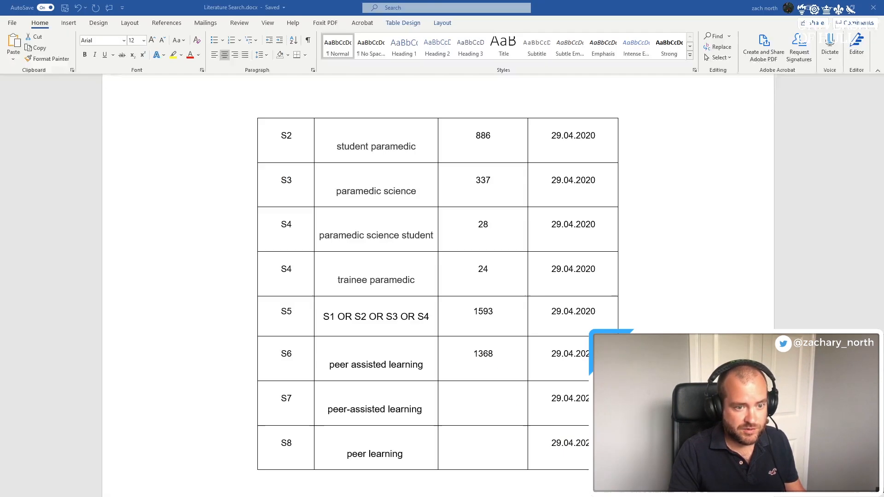
click(513, 422)
text(1368)
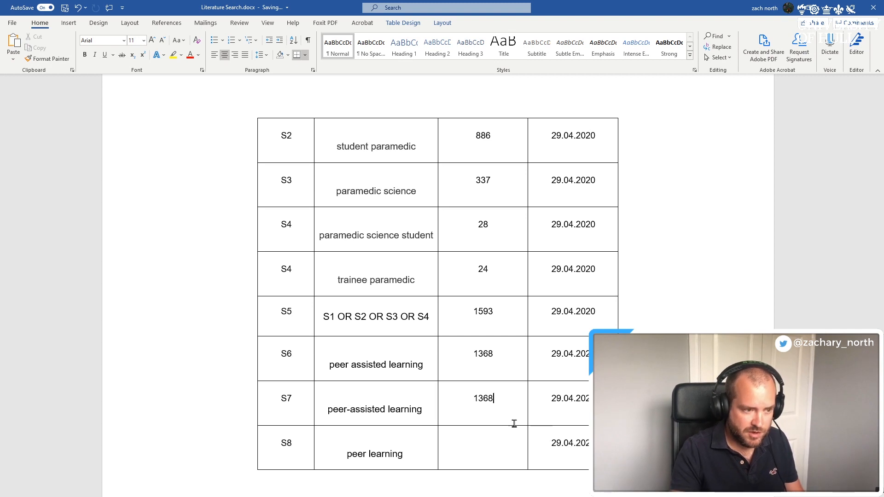
Copy "peer learning" from the S8 row and run it in EBSCOhost in Chrome in place of the previous search term
click(417, 453)
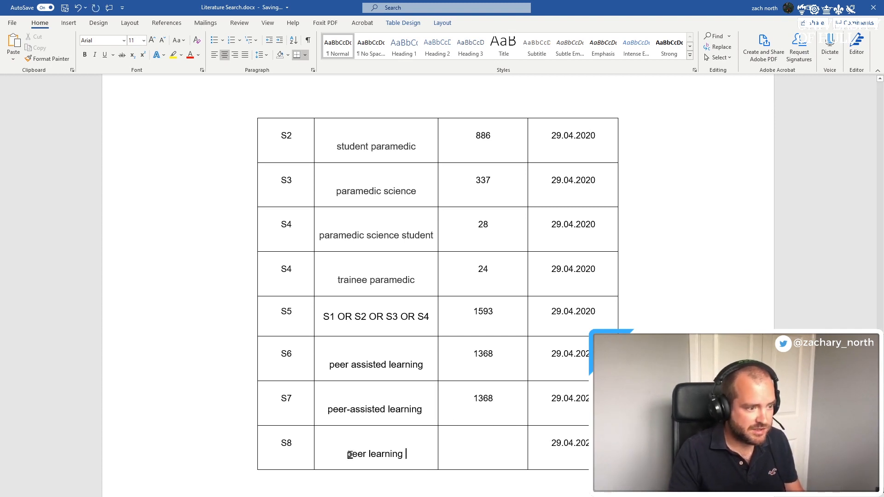
drag(350, 455, 355, 478)
key(ctrl+c)
key(alt+Tab)
drag(175, 109, 59, 110)
key(ctrl+v)
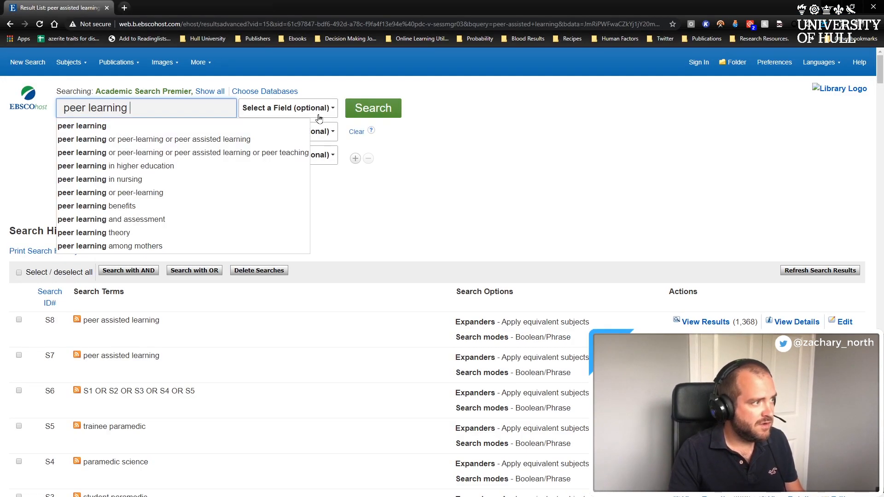
click(373, 108)
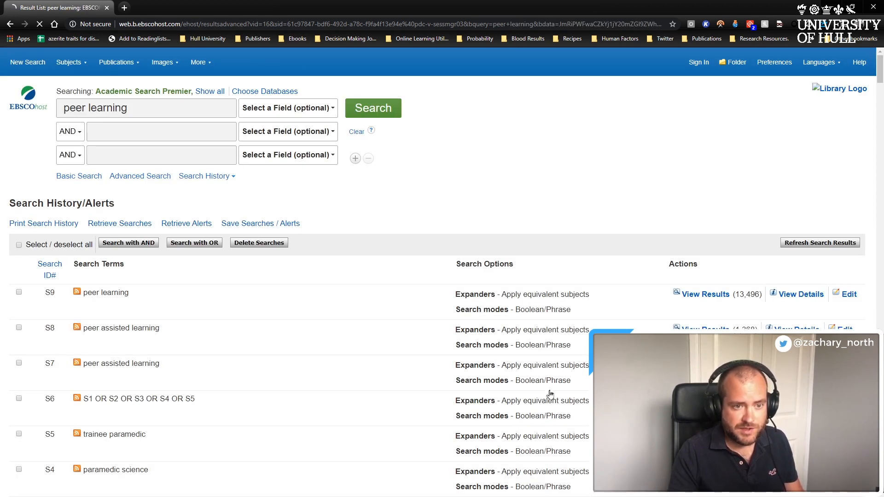
Switch to the search log in Word and enter 13496 as the number of results for S8, "peer learning"
key(alt+Tab)
click(489, 395)
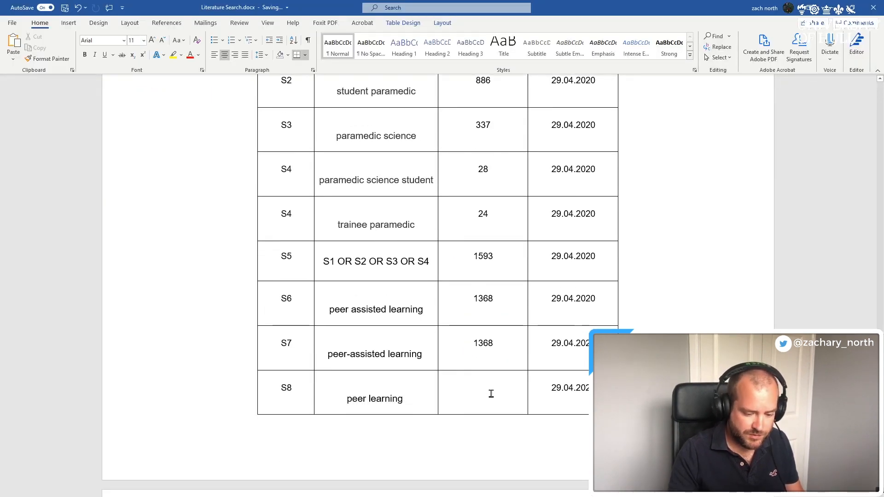
text(1349)
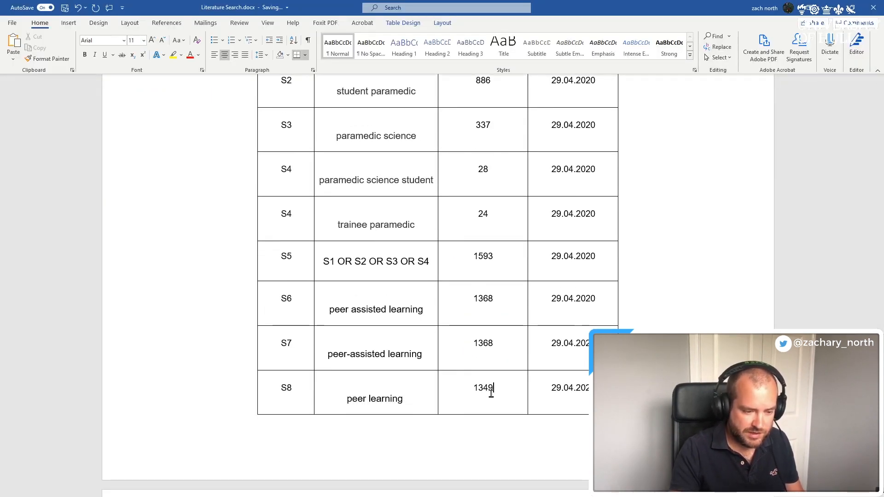
text(6)
Change the S9 search term in the log to the hyphenated form "peer-learning"
scroll(484, 394, down, 5)
click(371, 328)
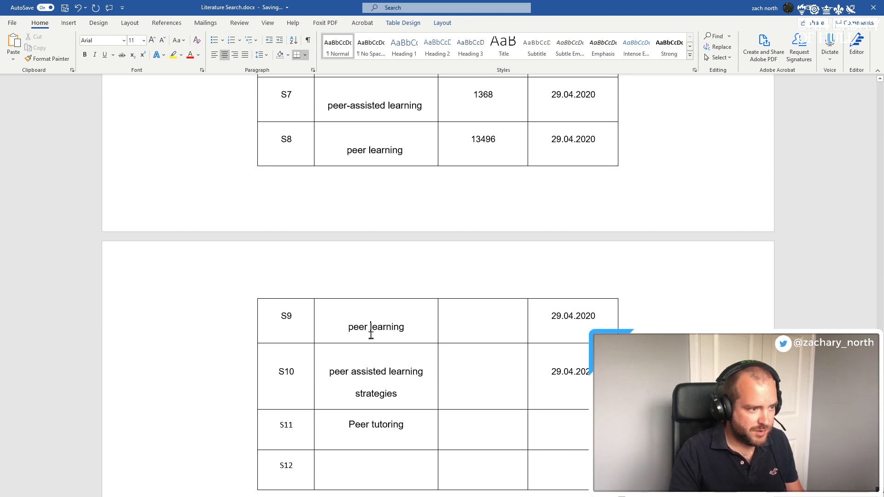
key(BackSpace)
text(-)
Copy "peer-learning" from the search log and run it in EBSCOhost in Chrome in place of the previous search term
drag(413, 330, 348, 329)
key(ctrl+c)
key(alt+Tab)
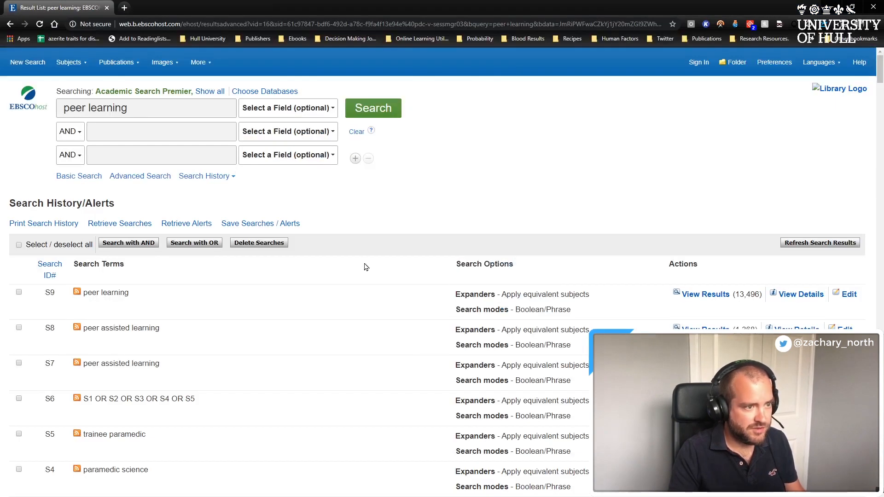
triple_click(158, 108)
key(ctrl+v)
key(Return)
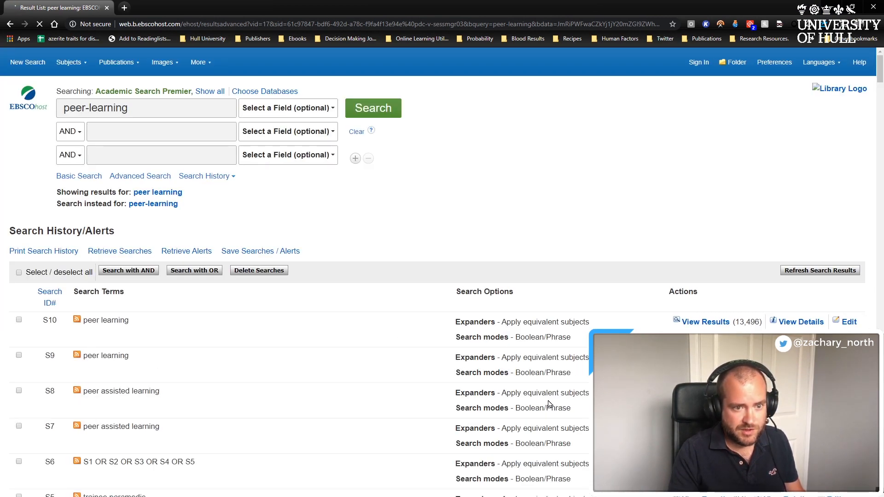
Switch to the search log in Word and enter 13496 as the number of results for S9, "peer-learning"
key(alt+Tab)
click(485, 324)
text(13496)
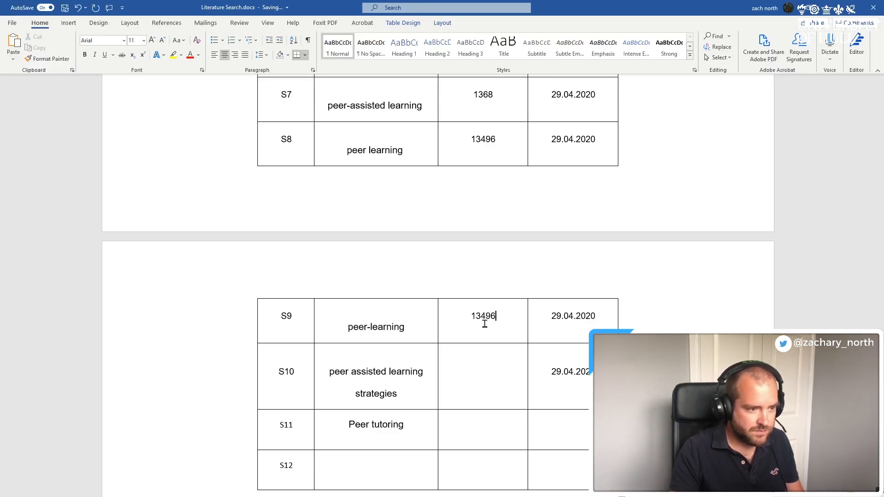
Copy "peer assisted learning strategies" from the S10 row and run it in EBSCOhost in Chrome in place of the previous search term
triple_click(406, 396)
key(ctrl+c)
key(alt+Tab)
triple_click(182, 111)
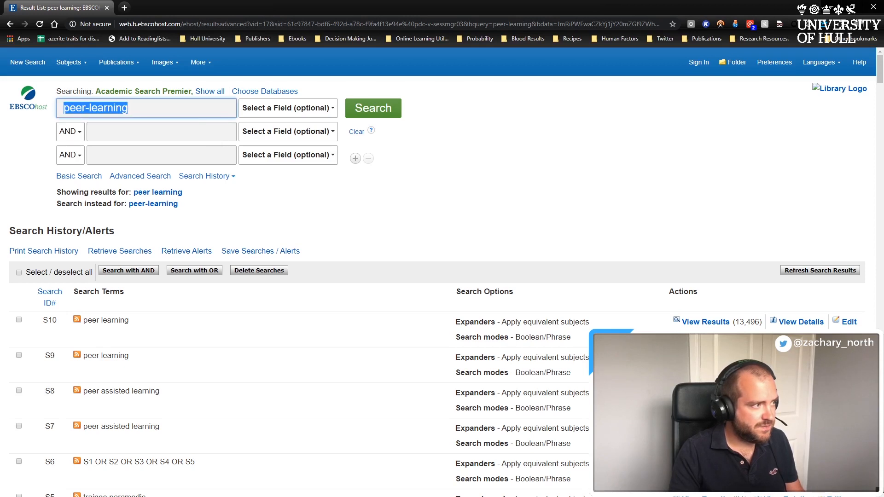
key(ctrl+v)
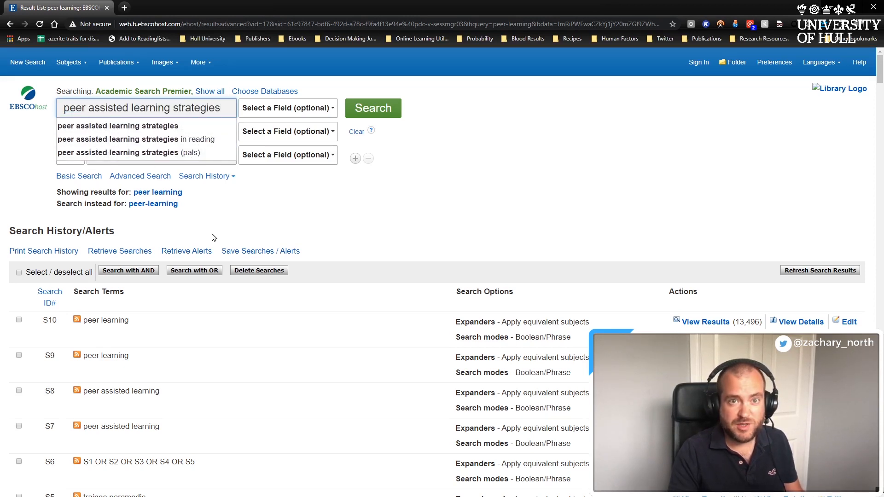
click(373, 109)
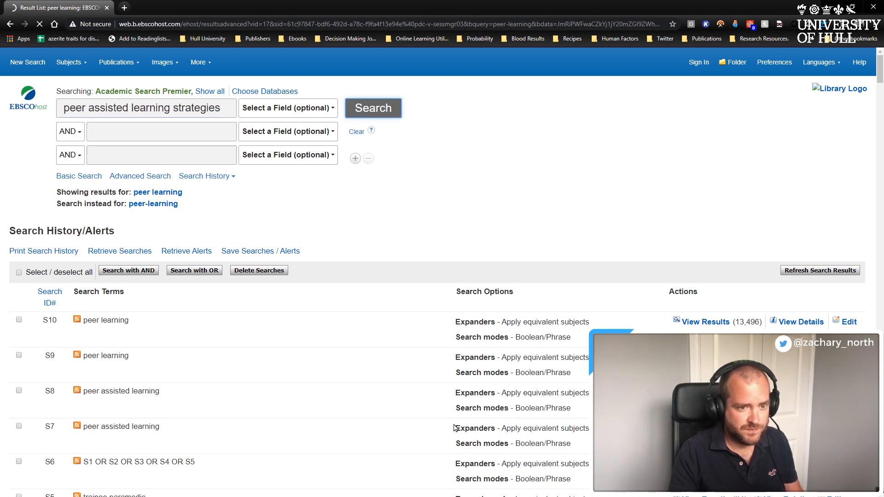
Switch to the search log in Word and enter 250 as the number of results for S10, "peer assisted learning strategies"
key(alt+Tab)
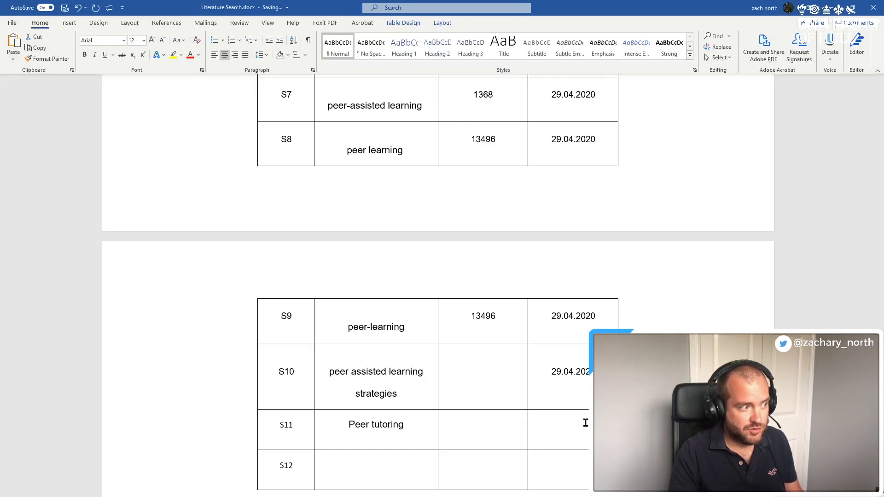
click(466, 396)
text(250)
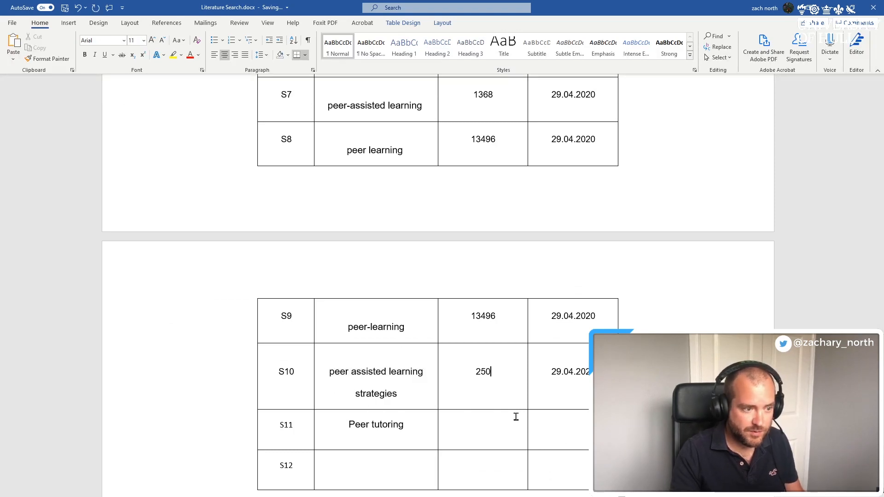
Copy "Peer tutoring" from the S11 row and run it in EBSCOhost in Chrome in place of the previous search term
triple_click(418, 428)
key(alt+Tab)
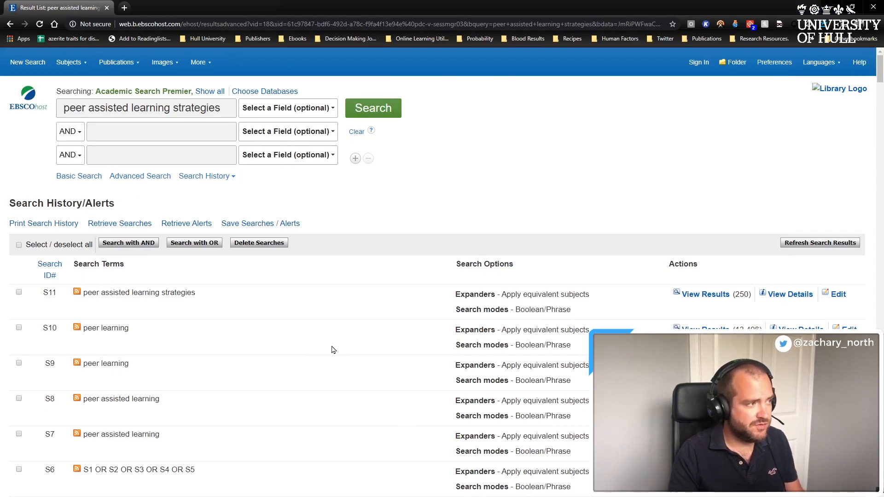
triple_click(233, 107)
key(ctrl+v)
click(371, 105)
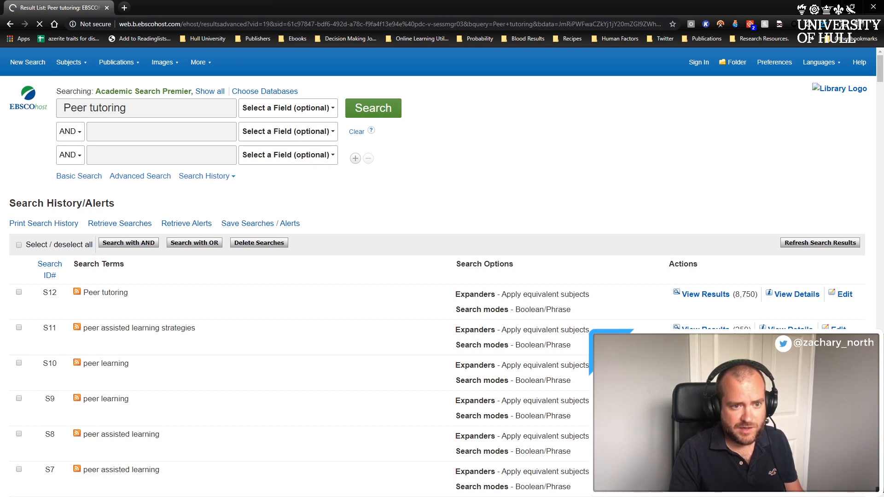
Switch to the search log in Word and enter 8750 as the number of results for S11, "Peer tutoring"
key(alt+Tab)
click(498, 427)
text(8750)
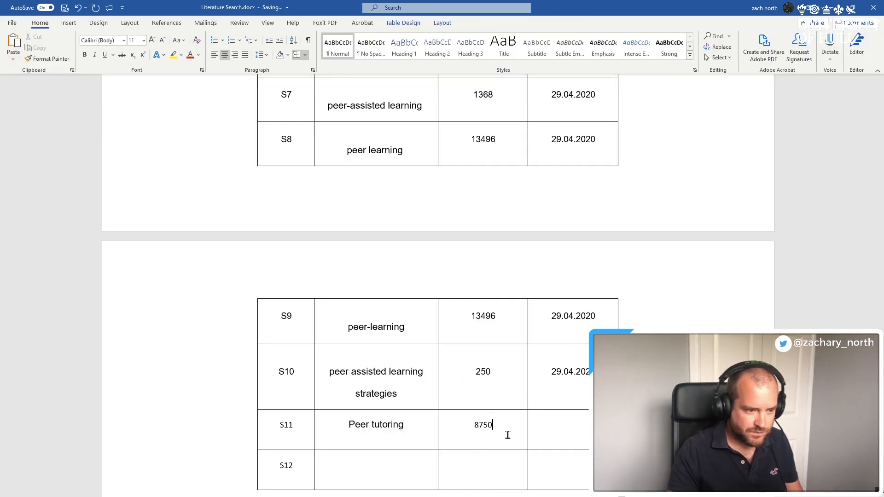
Switch to EBSCOhost in Chrome, clear the previous search term and combine searches S7 to S12 from the search history with OR
key(alt+Tab)
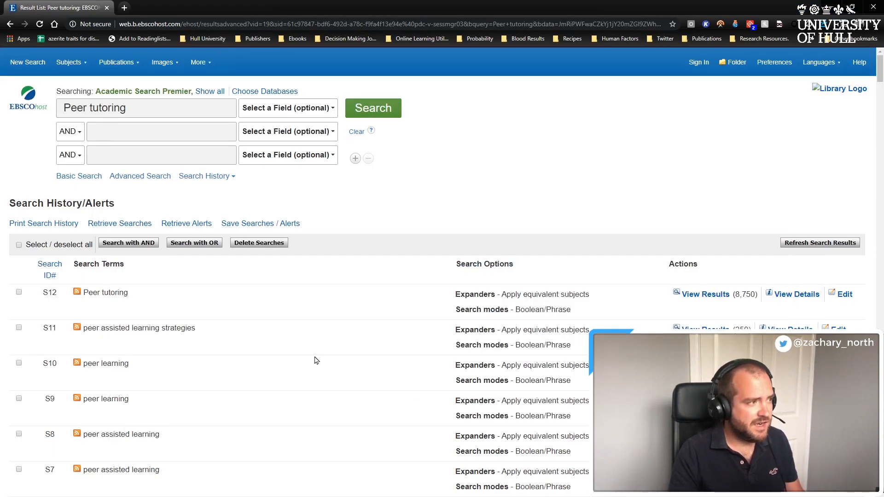
triple_click(132, 111)
key(BackSpace)
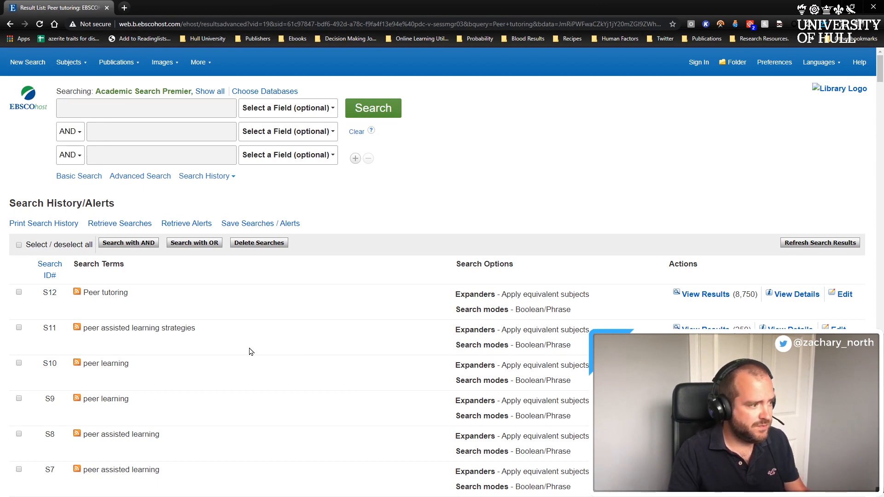
scroll(257, 359, down, 1)
click(19, 423)
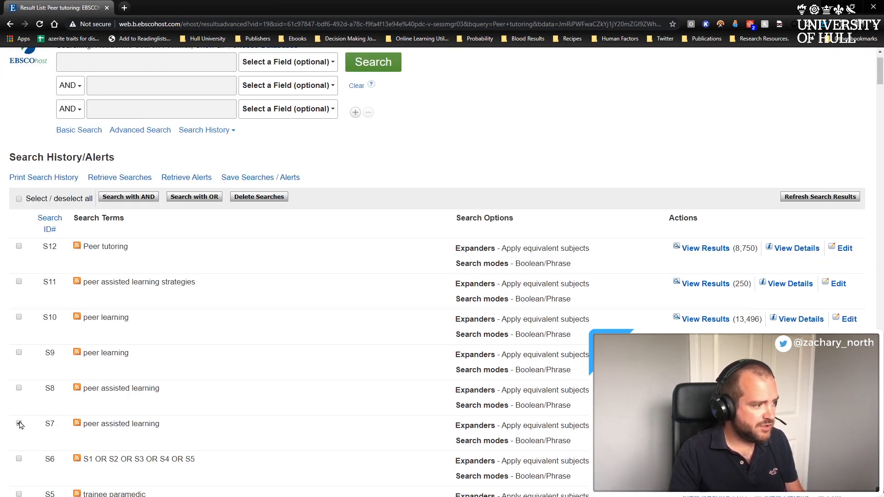
click(19, 388)
click(19, 352)
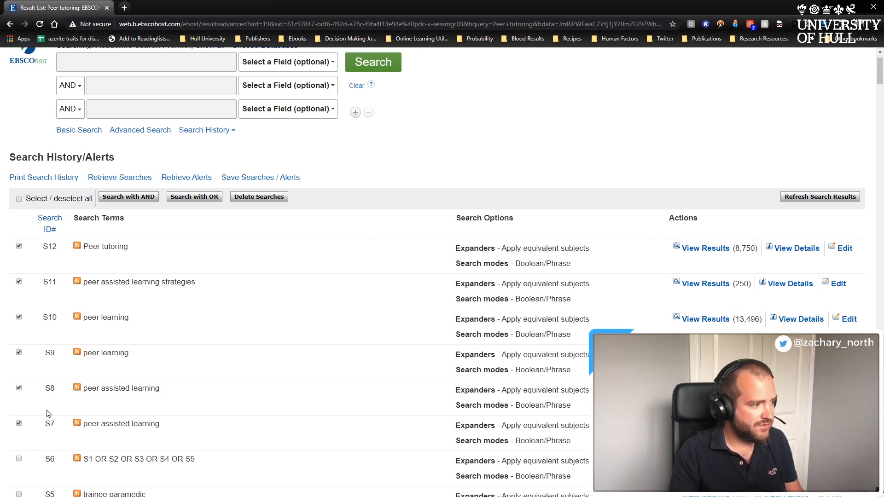
click(208, 198)
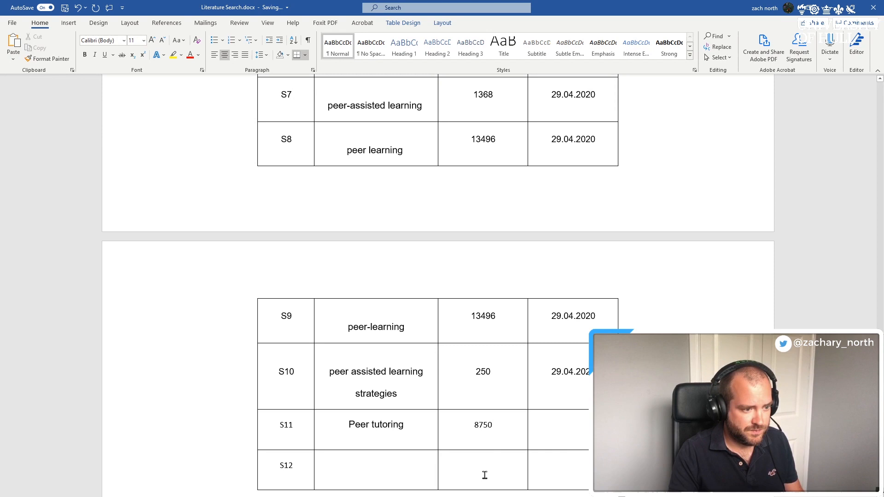
Switch to Word and fill in the log's S12 row with "S6 OR S7 OR S8 OR S9 OR S10 OR S11" and 20353 results
click(485, 475)
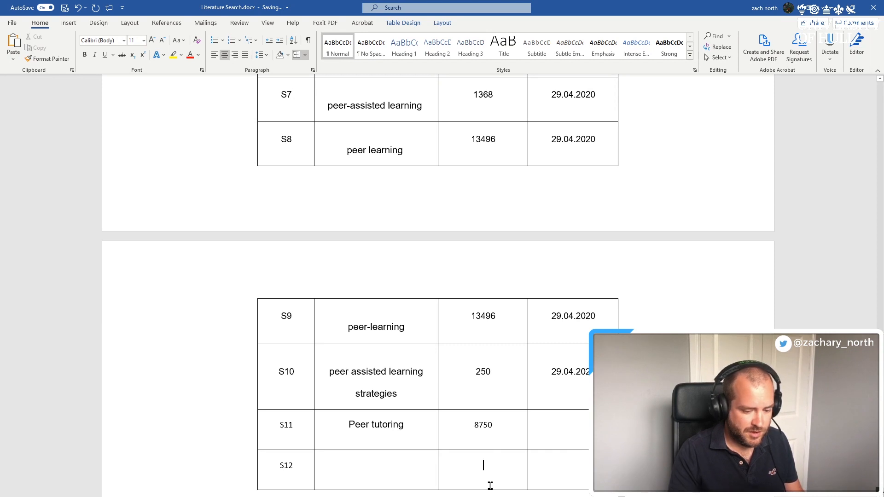
text(20353)
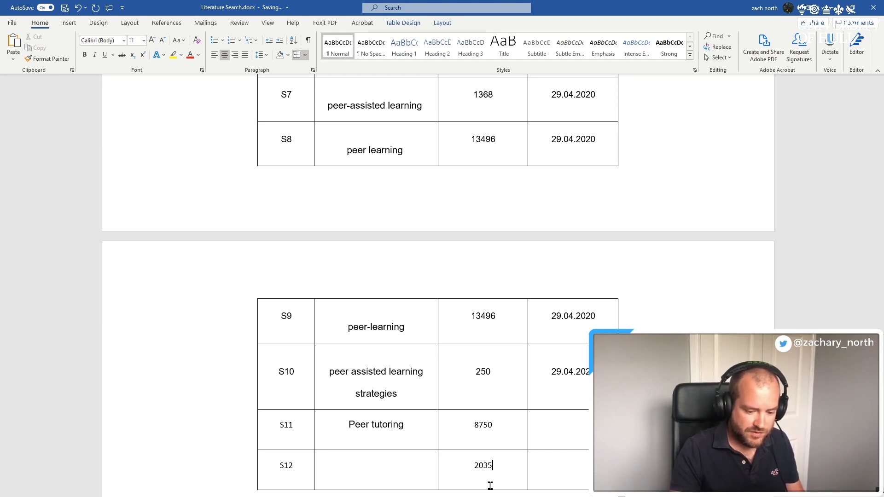
click(398, 478)
scroll(529, 434, up, 3)
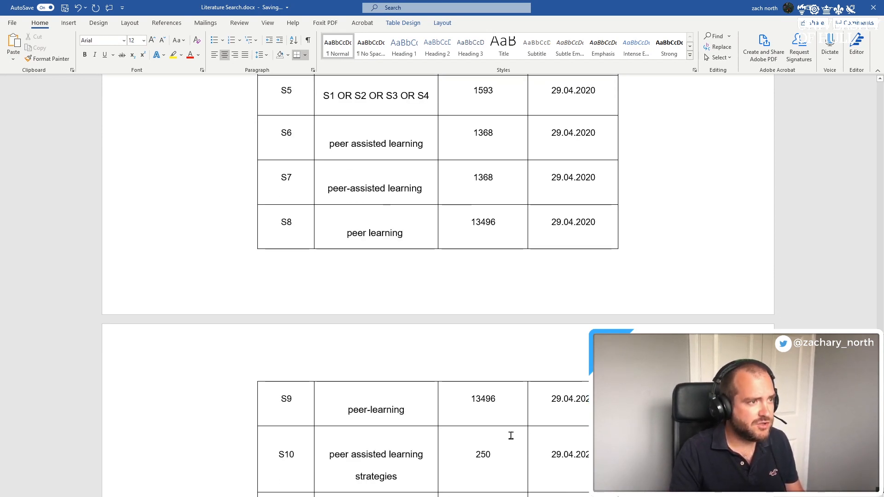
scroll(526, 430, down, 2)
text(S^&)
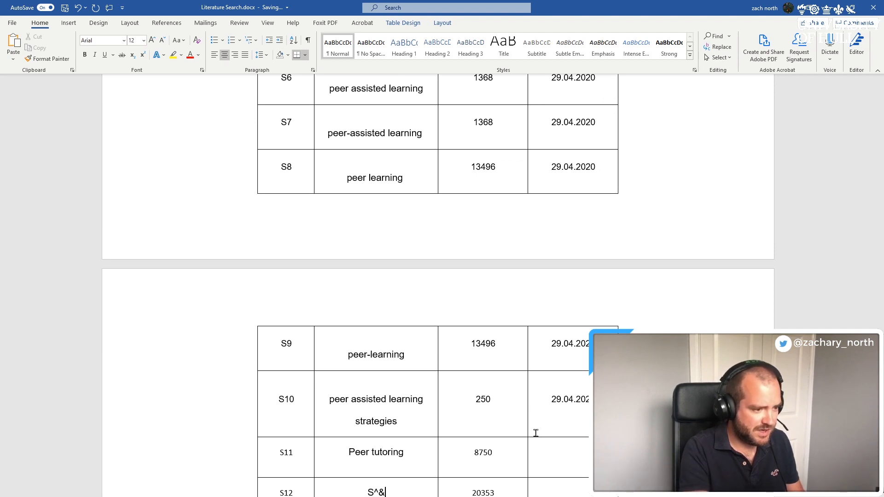
key(BackSpace)
key(BackSpace)
text(6 OR)
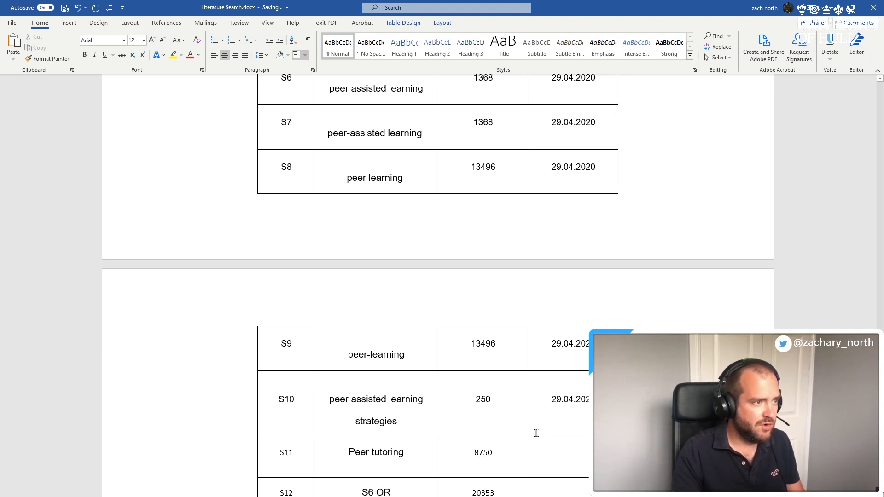
scroll(536, 433, up, 2)
scroll(523, 417, down, 3)
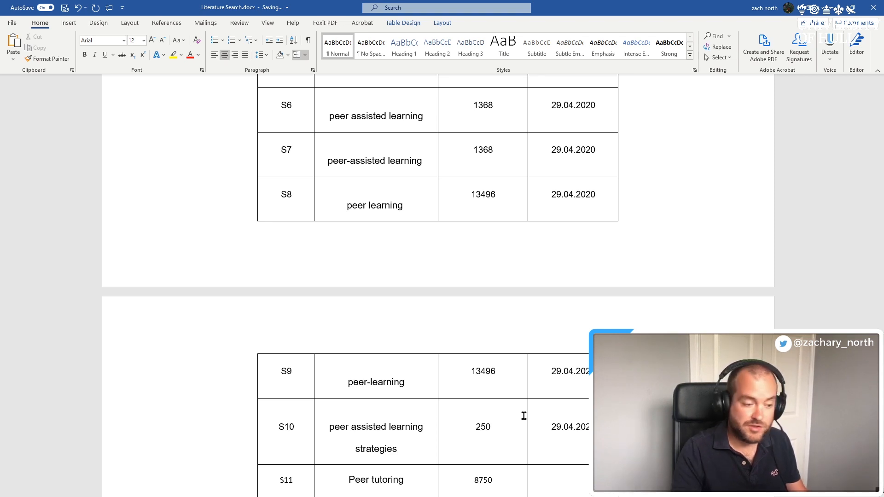
Add a new row below S12 in the search log table and label it S13
scroll(521, 415, down, 5)
click(253, 411)
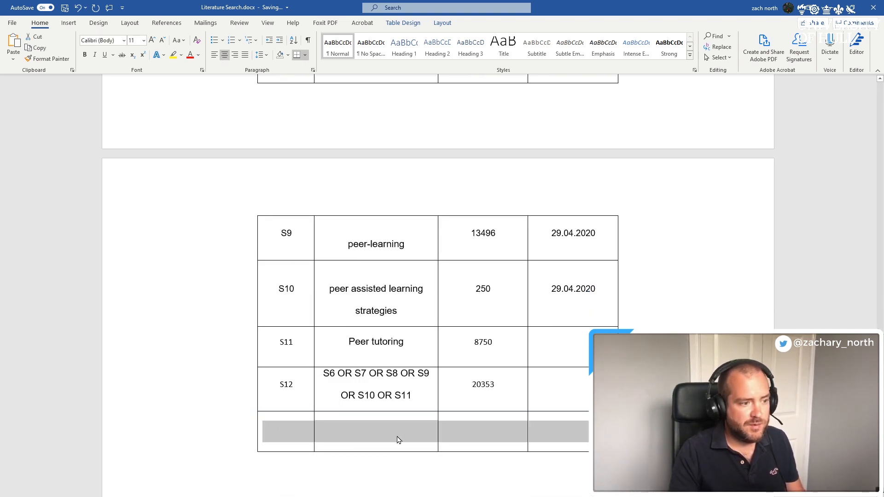
key(Left)
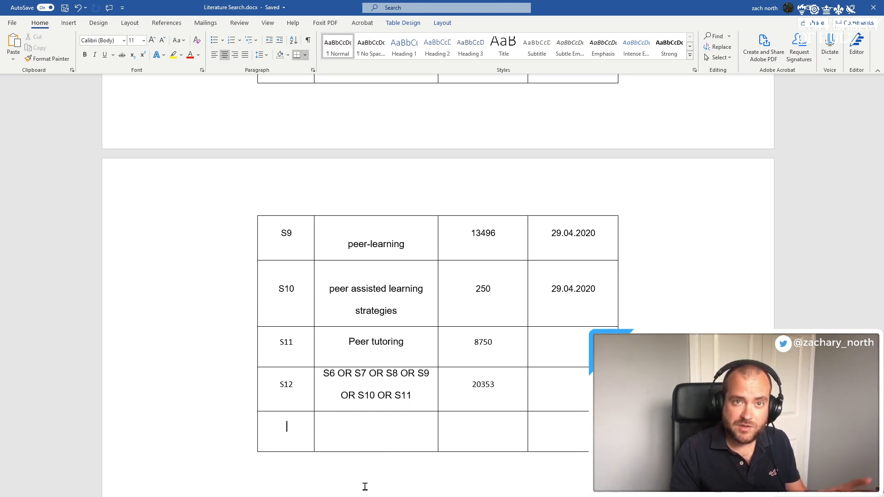
scroll(365, 487, up, 3)
scroll(363, 461, up, 4)
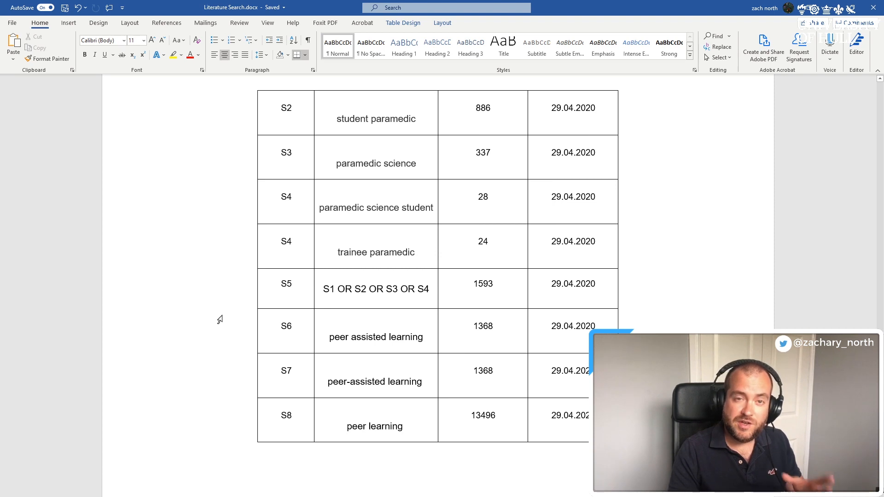
scroll(241, 347, down, 3)
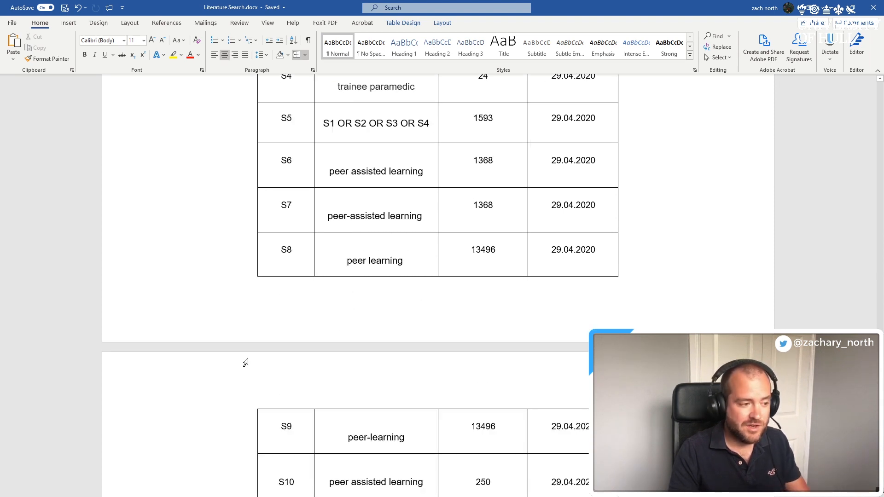
scroll(244, 362, down, 3)
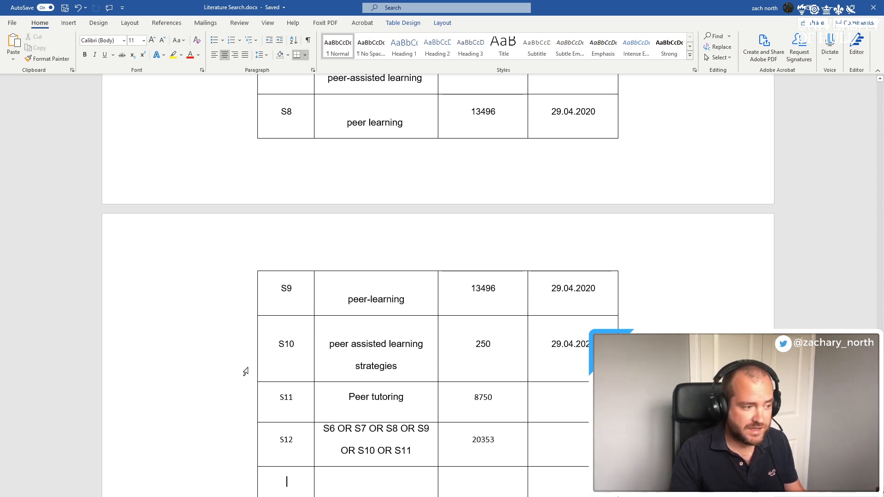
click(294, 483)
text(S13)
Switch to EBSCOhost in Chrome, clear the previous search term and combine searches S6 and S13 from the search history with AND
key(alt+Tab)
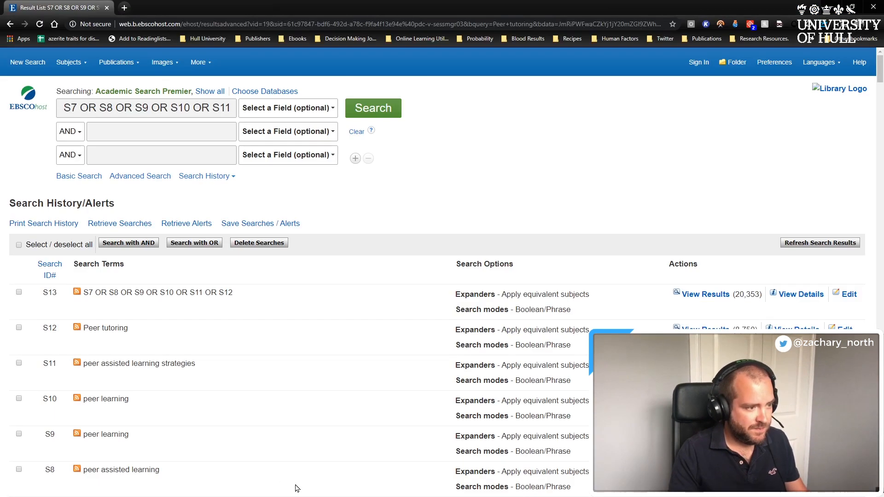
triple_click(67, 108)
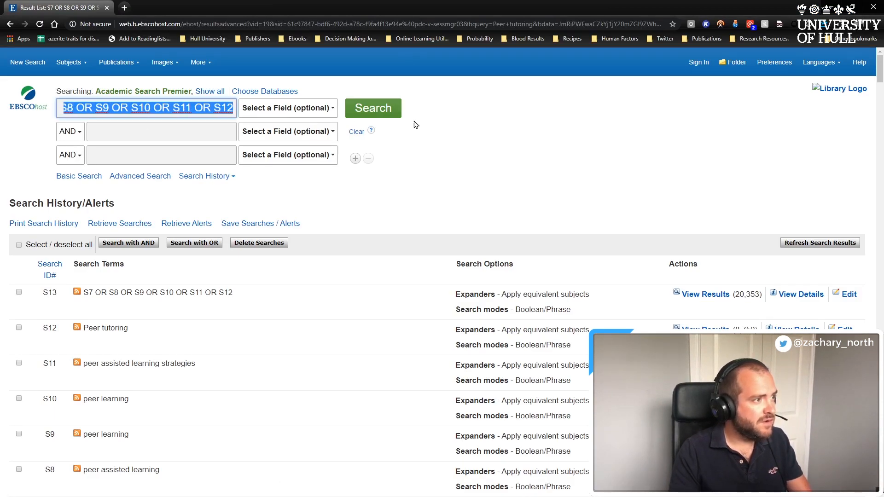
key(BackSpace)
scroll(348, 361, down, 2)
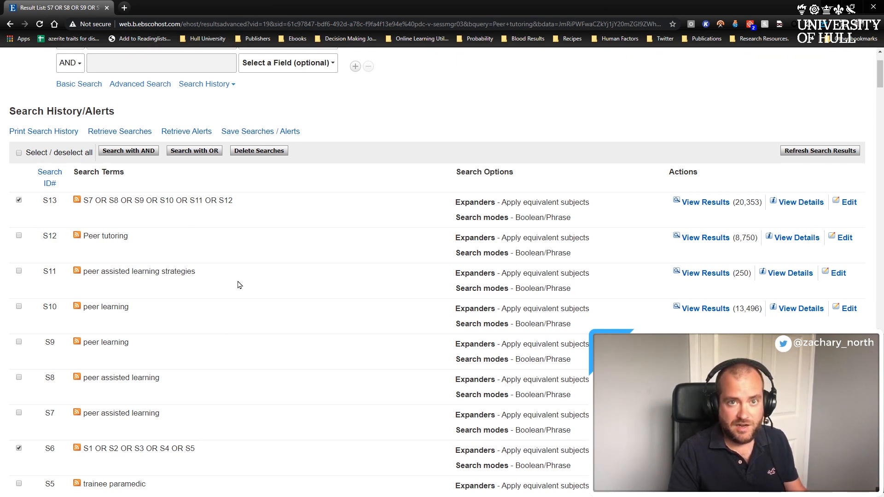
click(143, 153)
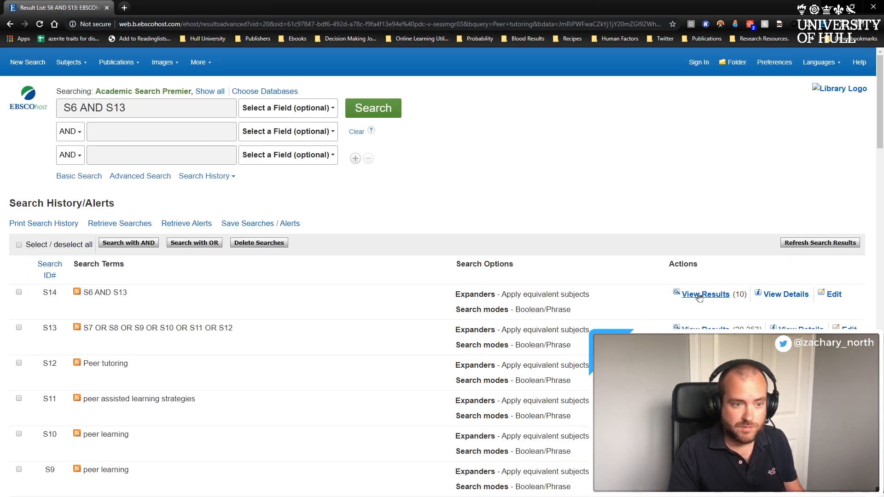
Examine the titles and abstracts in the result list of the S6 AND S13 search for relevance to paramedic peer-assisted learning
scroll(432, 360, down, 14)
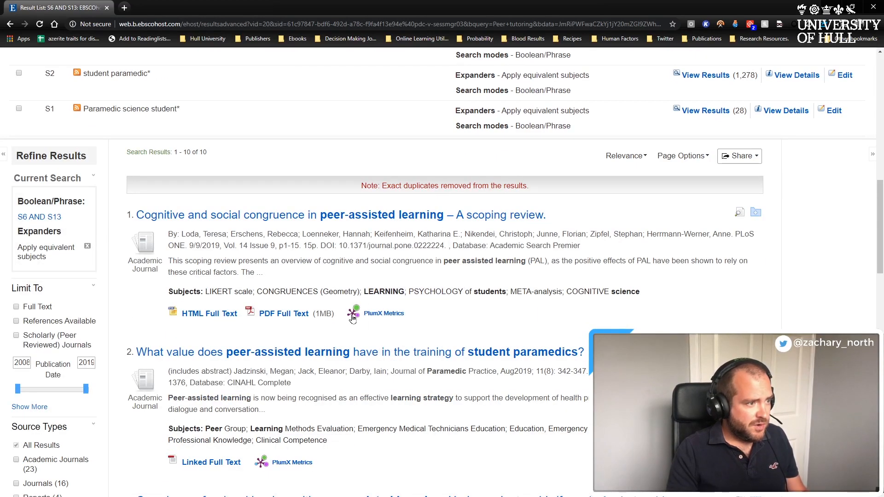
scroll(414, 442, down, 1)
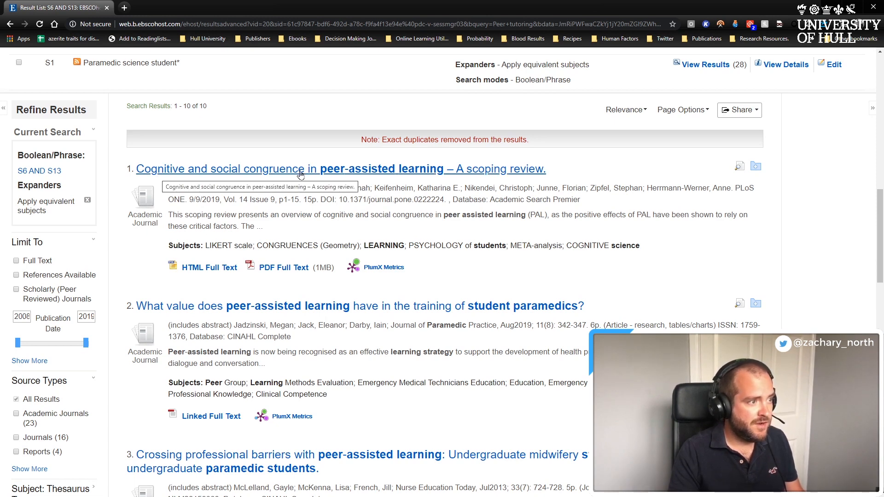
scroll(450, 369, down, 1)
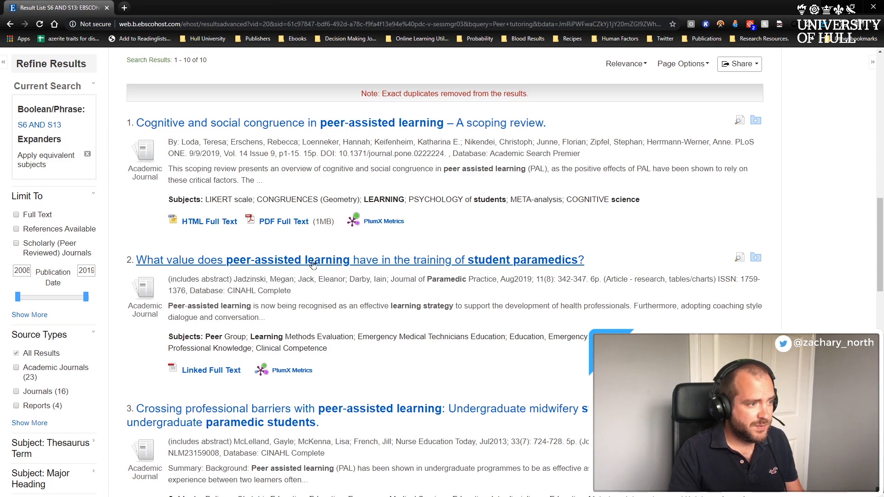
scroll(508, 338, down, 3)
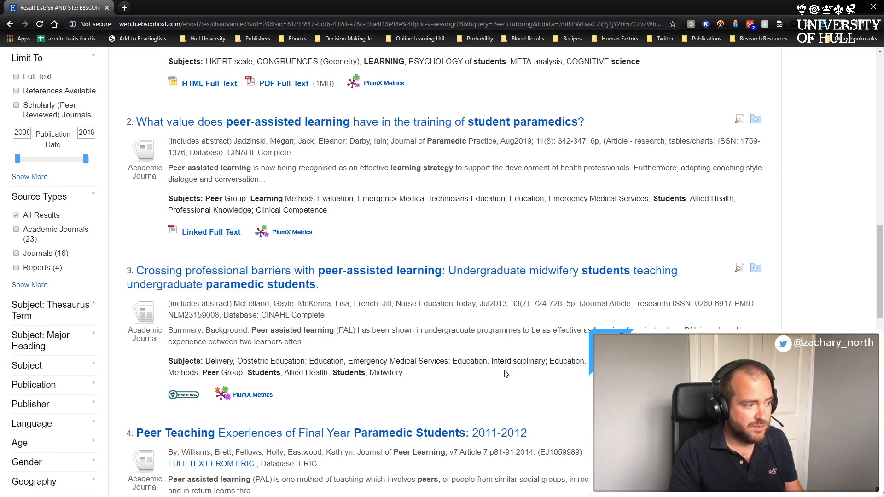
scroll(575, 280, down, 3)
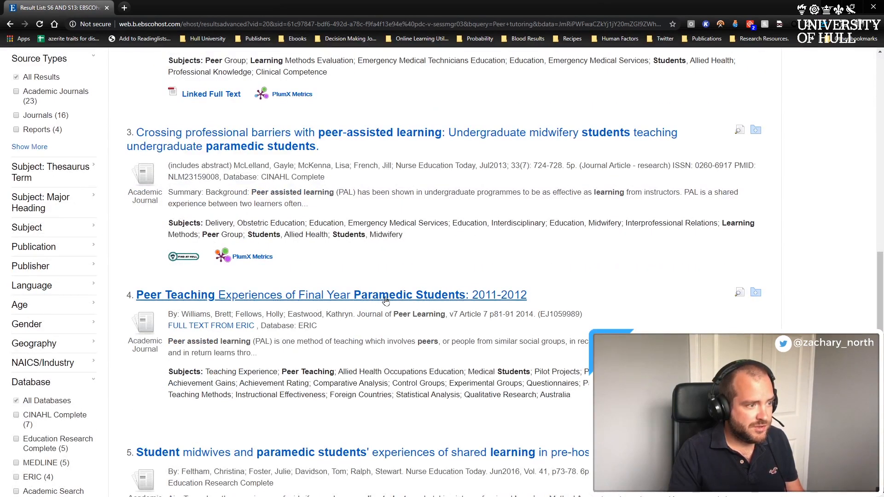
scroll(391, 385, down, 4)
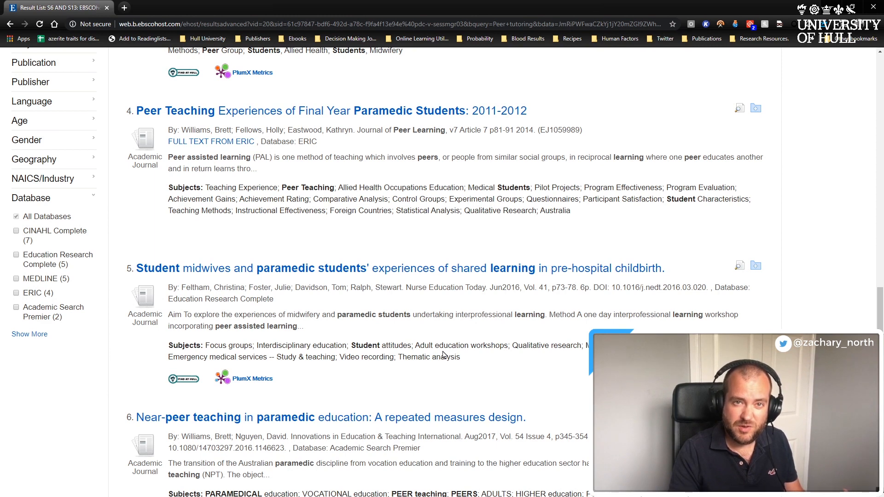
scroll(443, 355, down, 3)
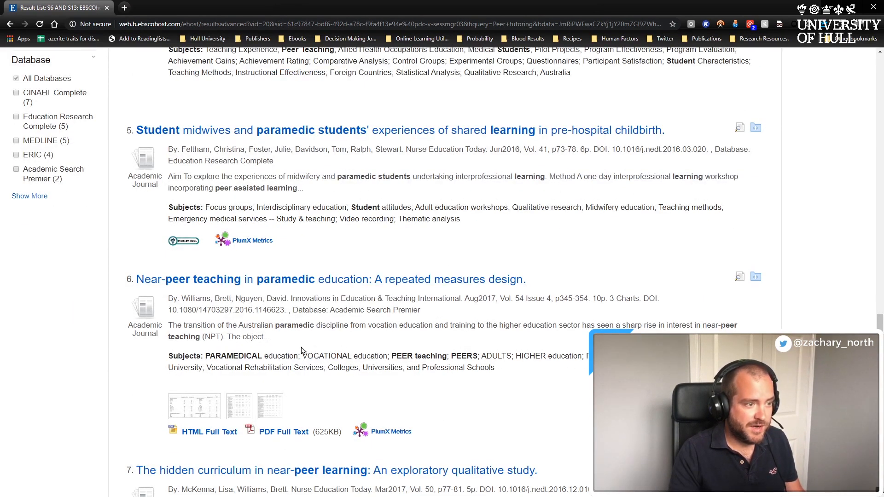
scroll(301, 351, down, 6)
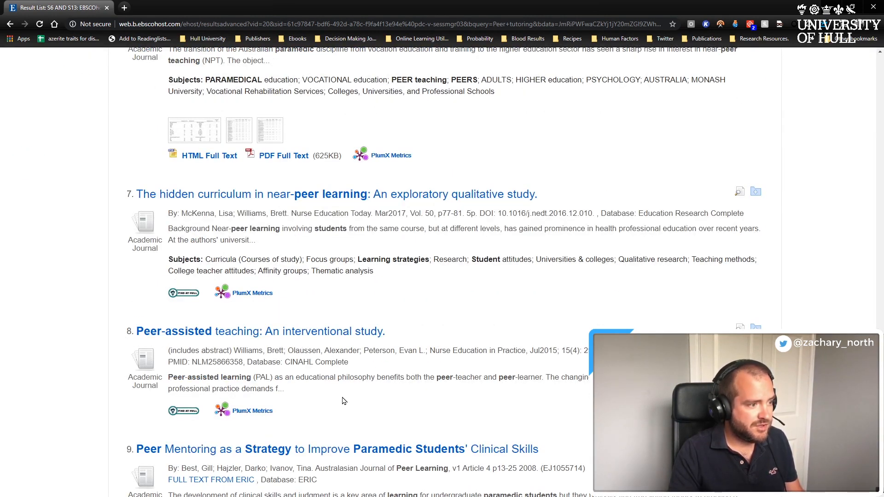
scroll(343, 400, down, 3)
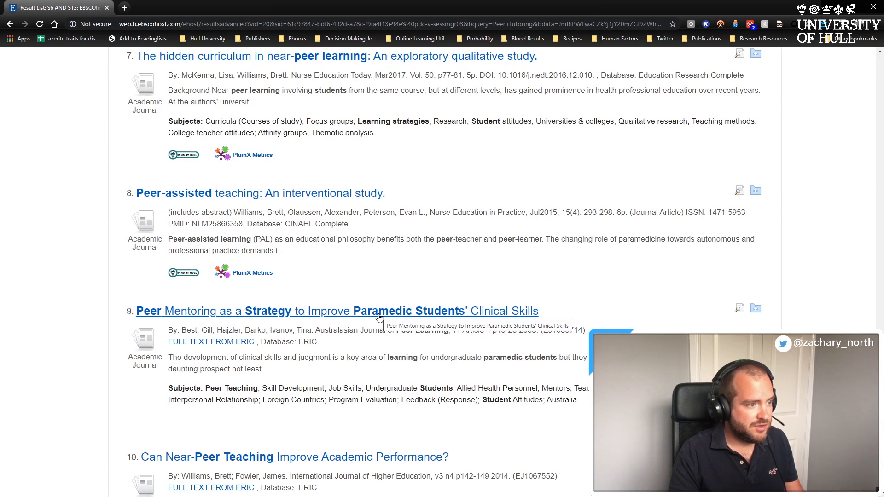
scroll(462, 386, down, 4)
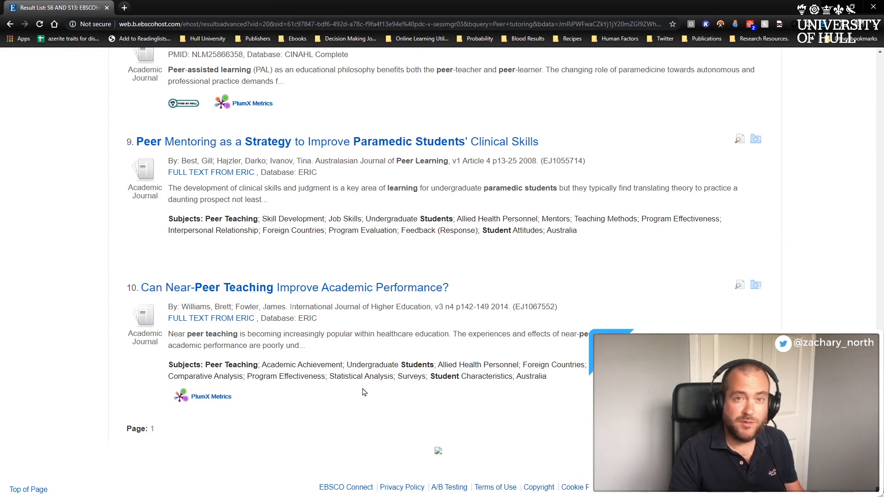
Limit the S6 AND S13 results to Scholarly (Peer Reviewed) Journals
scroll(364, 392, up, 20)
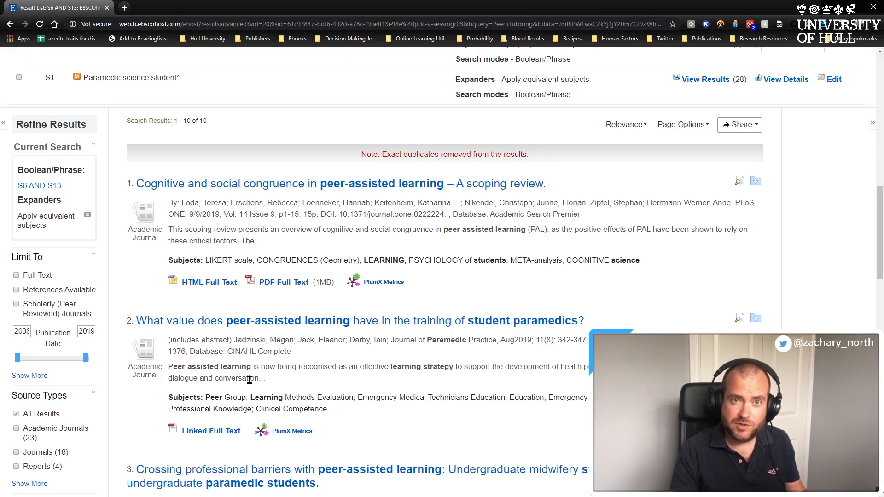
click(17, 305)
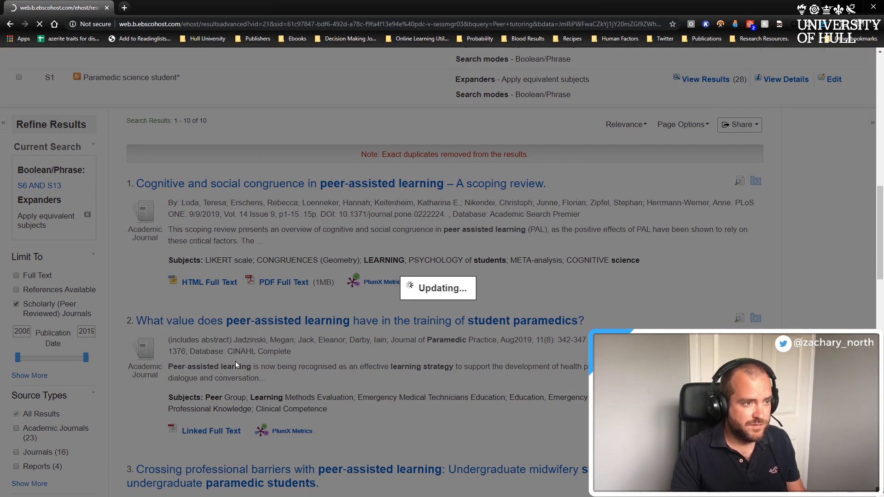
scroll(520, 348, down, 12)
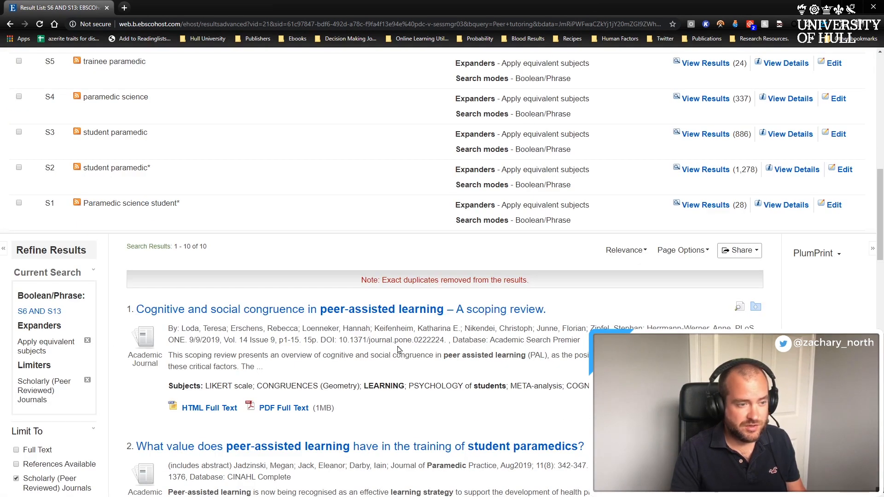
Try the Full Text limiter on the peer-reviewed results, look through the shortened list, and remove that limiter
scroll(297, 378, down, 3)
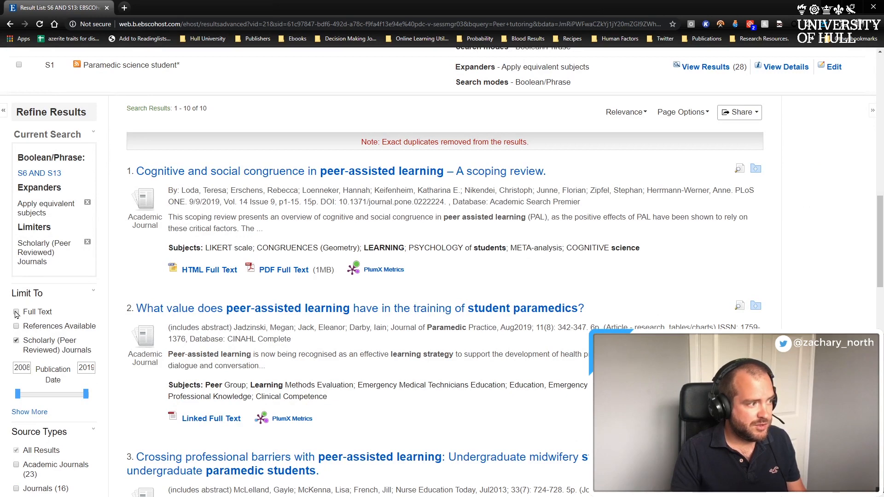
click(16, 313)
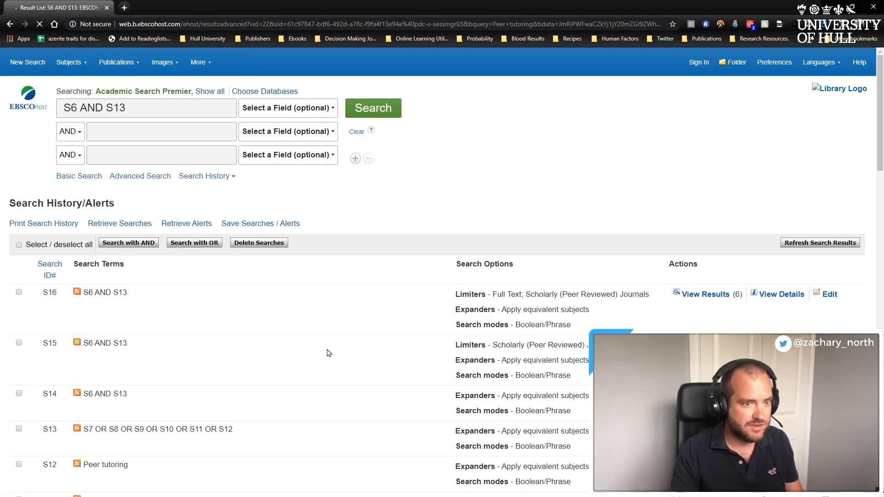
scroll(429, 354, down, 5)
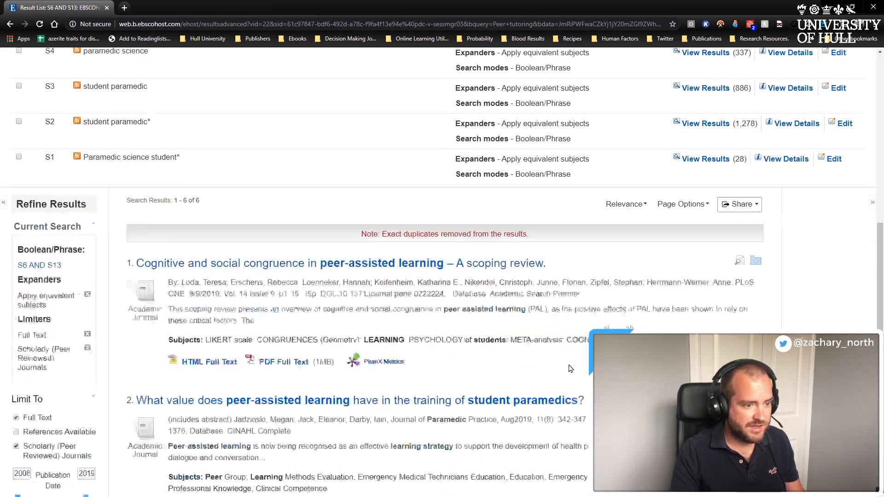
scroll(537, 378, down, 3)
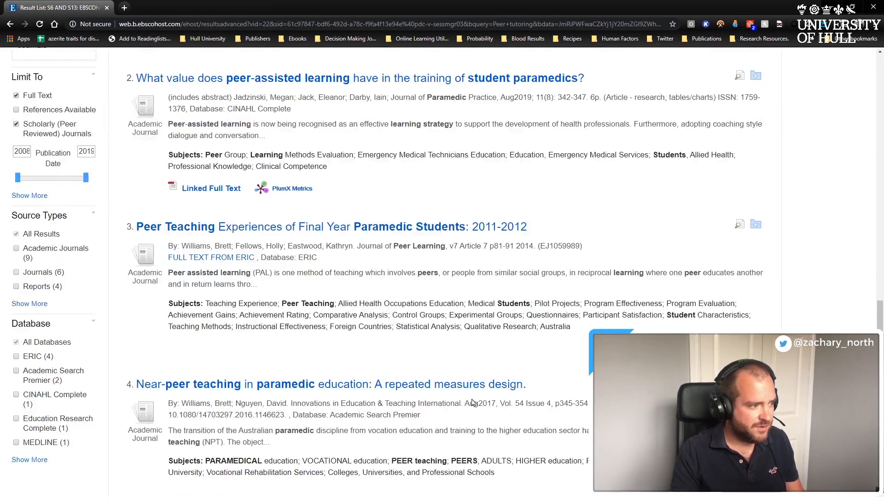
scroll(516, 357, down, 3)
scroll(536, 381, down, 4)
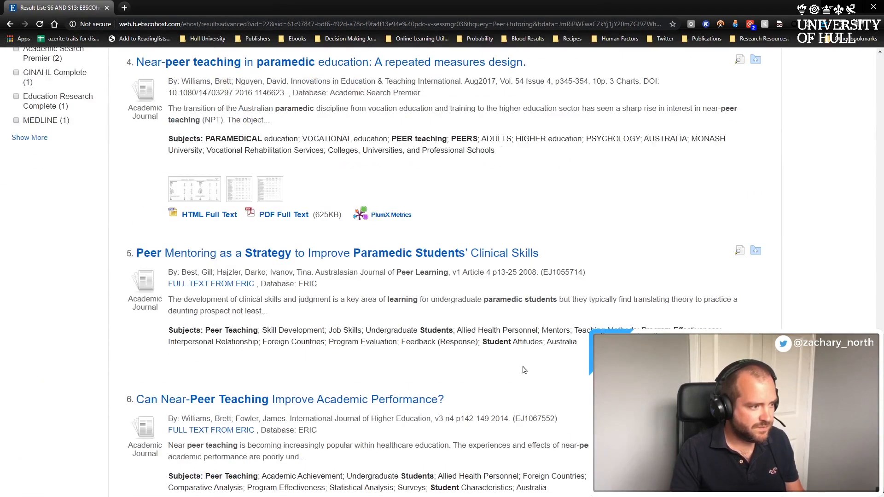
scroll(519, 365, down, 3)
scroll(469, 367, up, 13)
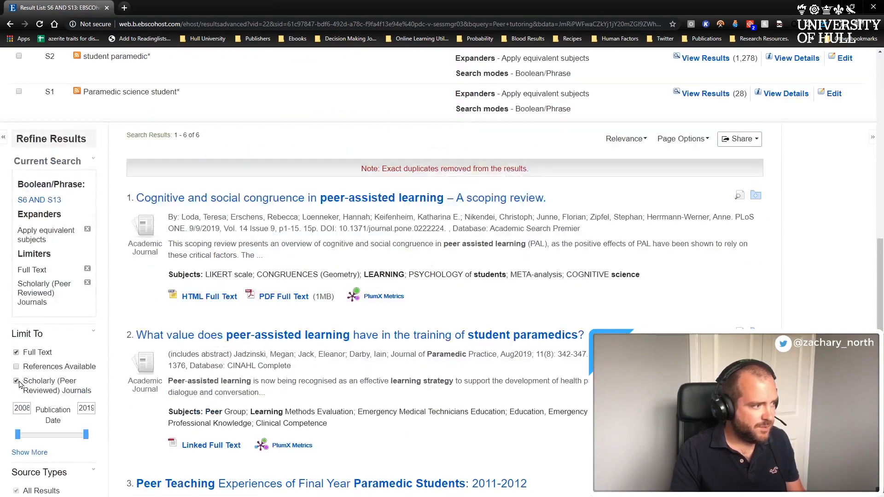
click(17, 353)
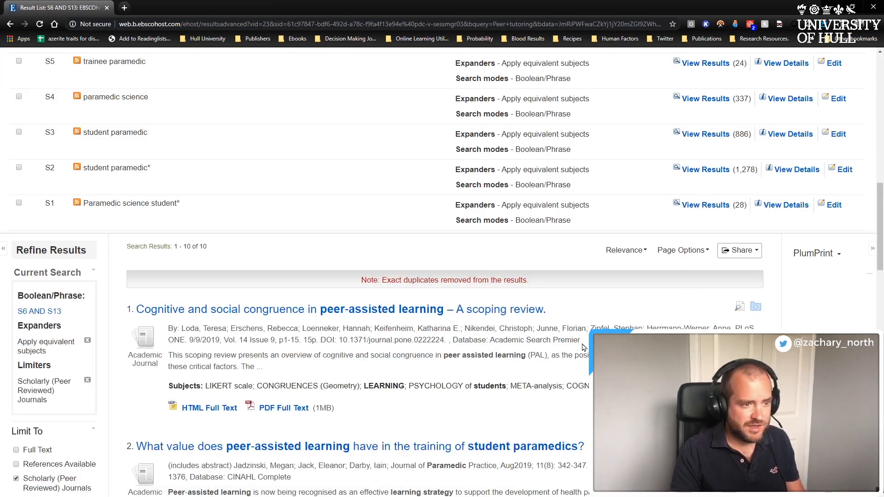
scroll(546, 375, down, 1)
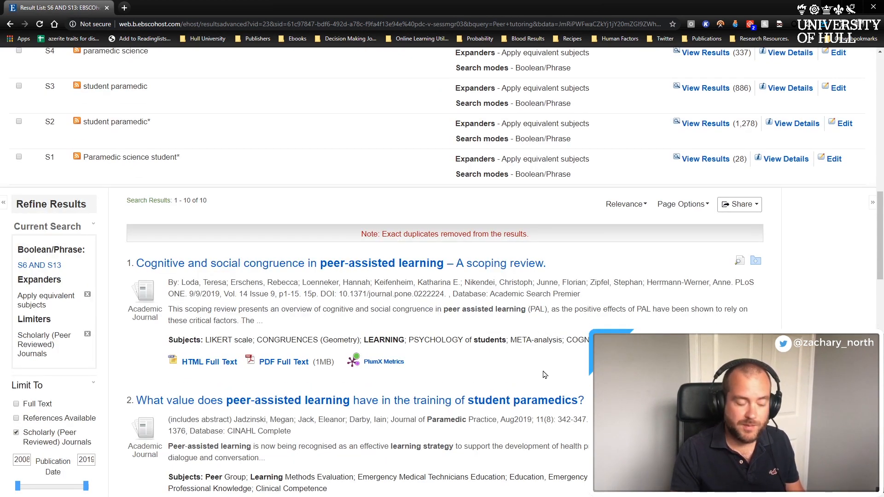
Switch to Literature Search.docx in Word and fill in the log's S13 row with "S5 AND S12" and 10 results
key(alt+Tab)
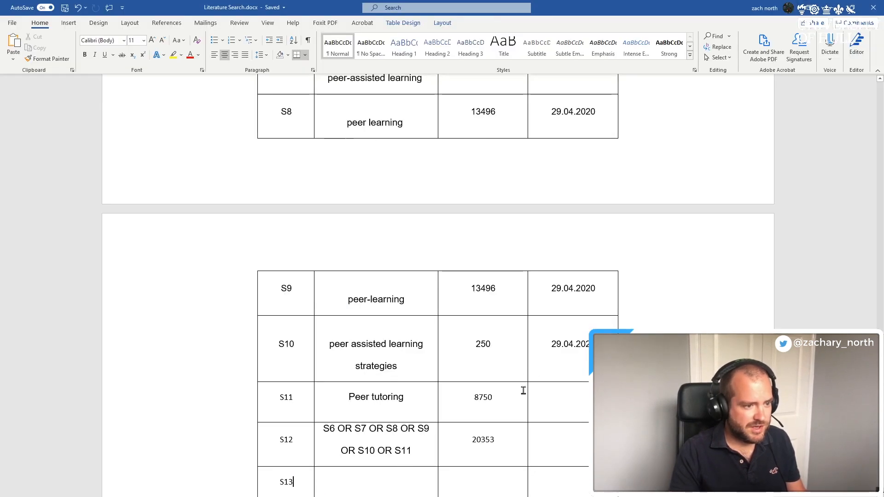
click(383, 483)
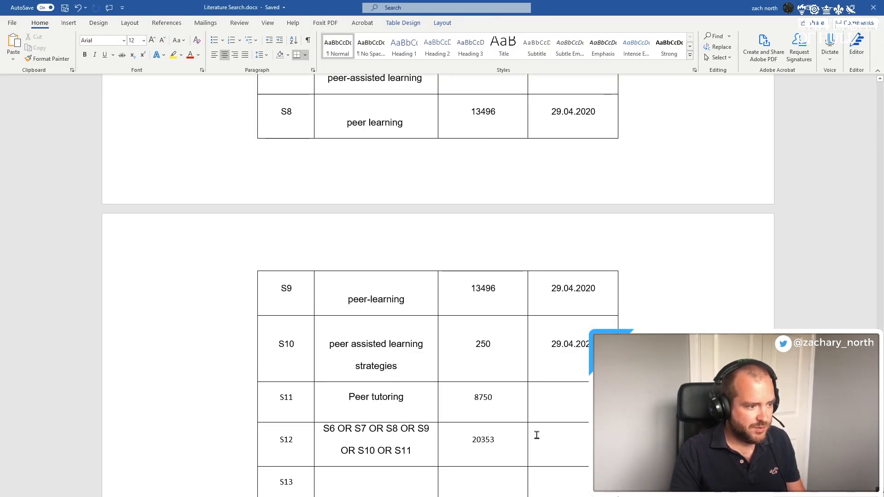
scroll(474, 414, up, 3)
text(S)
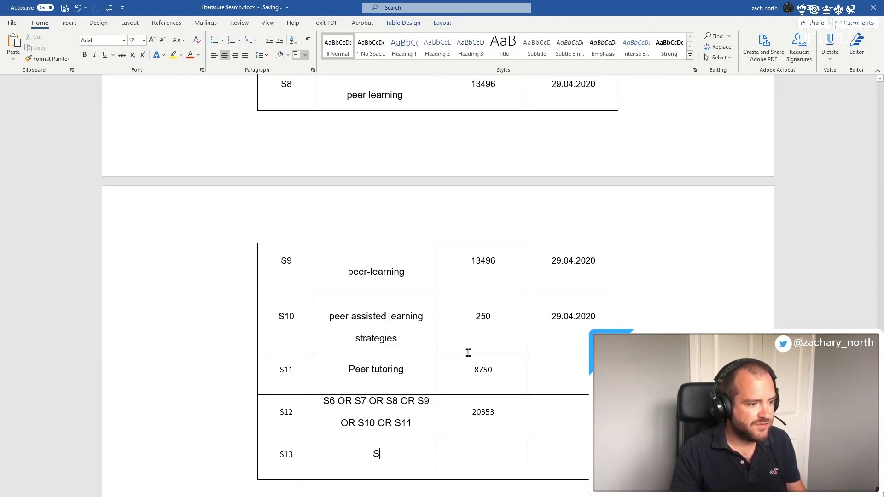
text(5 AND )
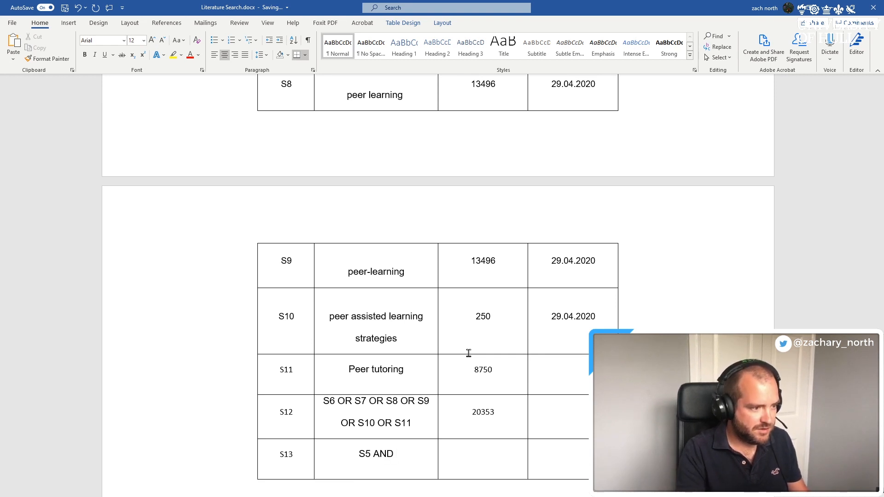
text(S12)
click(496, 454)
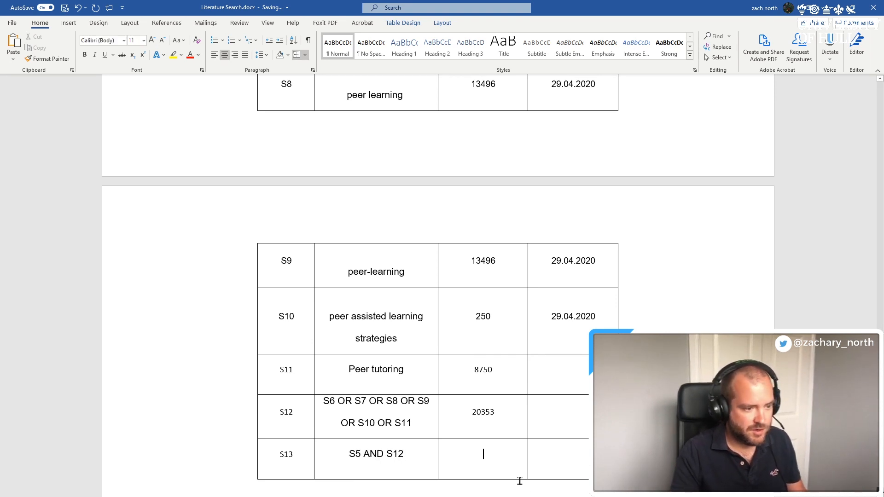
key(alt+Tab)
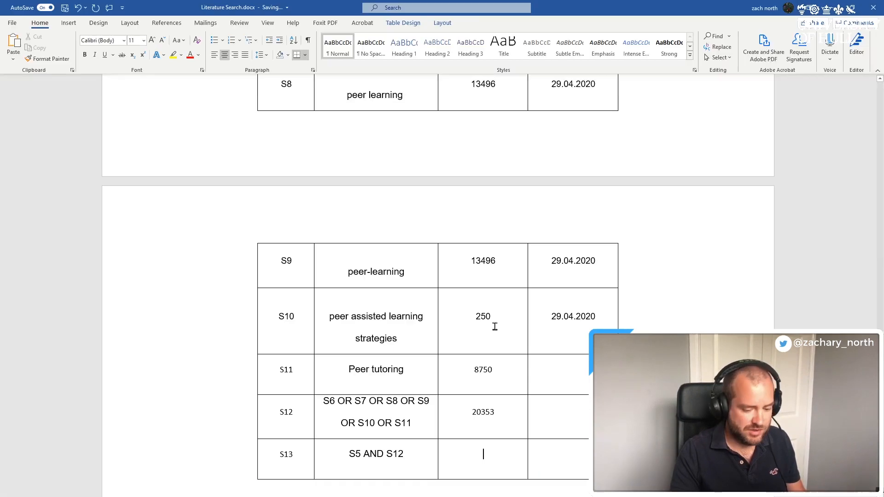
key(alt+Tab)
text(10)
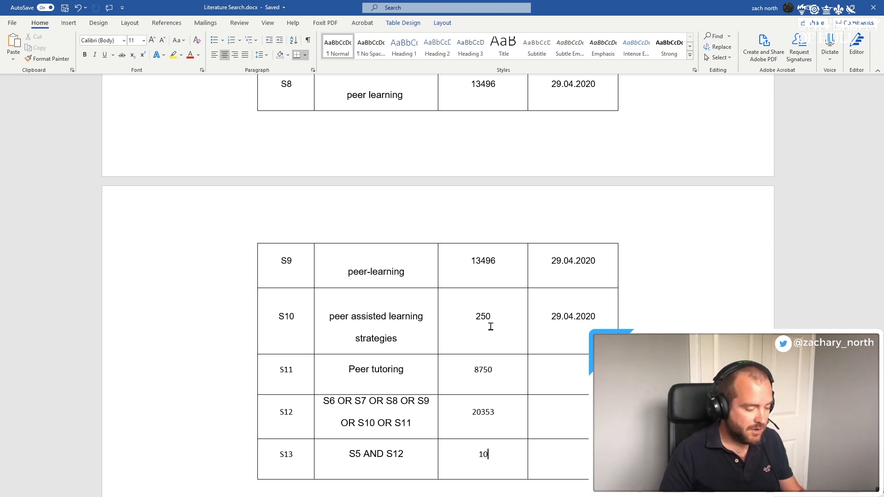
Switch to PRISMA 2009 flow diagram.doc and enter 0 additional records from other sources and 10 records identified through database searching
key(alt+Tab)
key(alt+Tab)
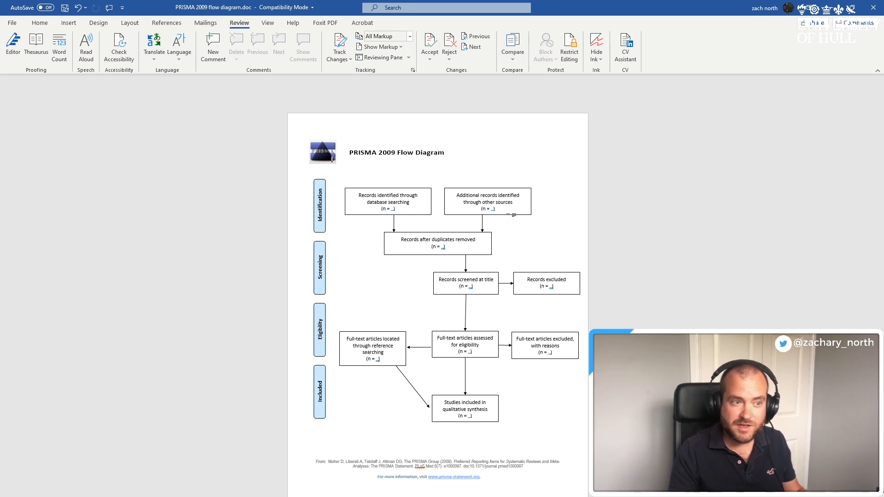
click(492, 208)
text(0)
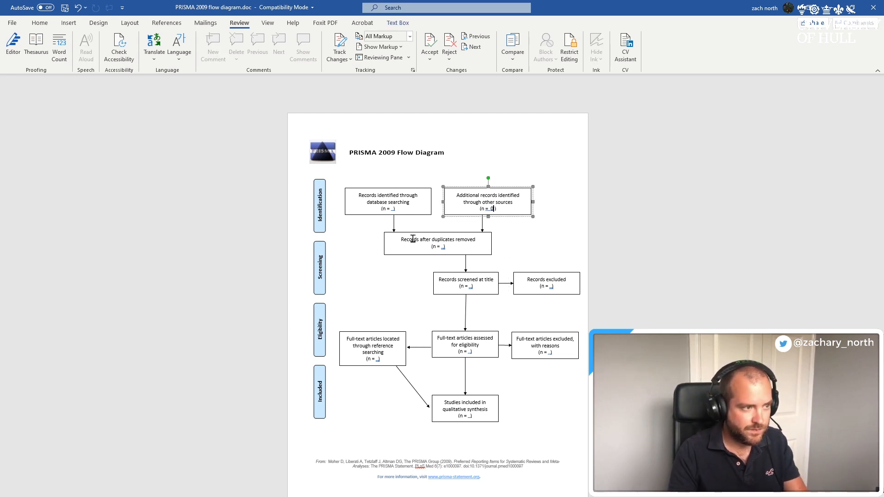
click(389, 209)
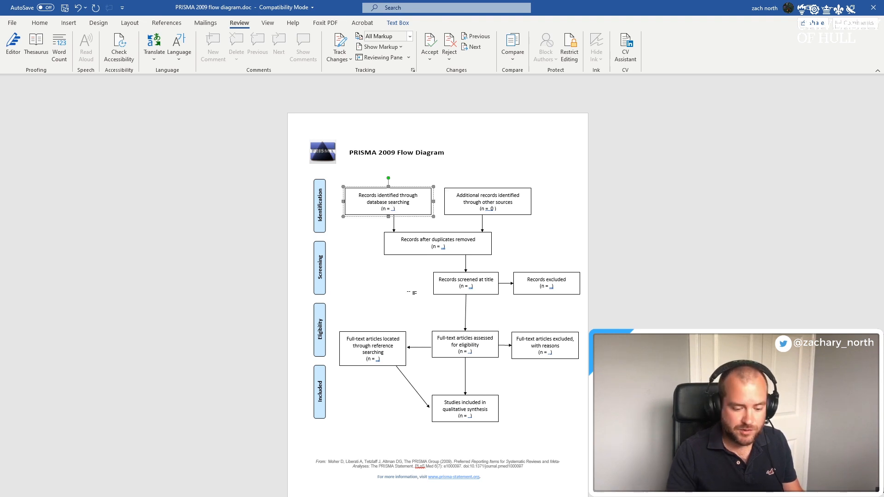
text(10)
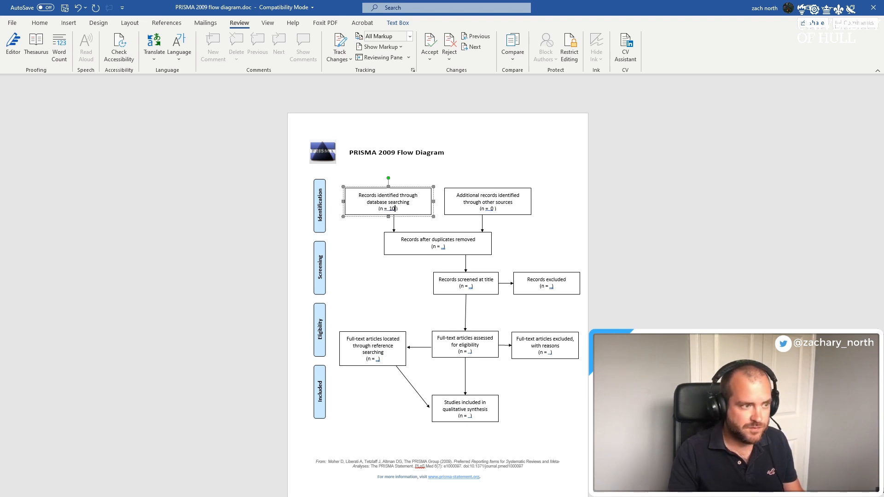
Enter 10 for both the records after duplicates removed and the records screened at title in the flow diagram
click(443, 247)
text(10)
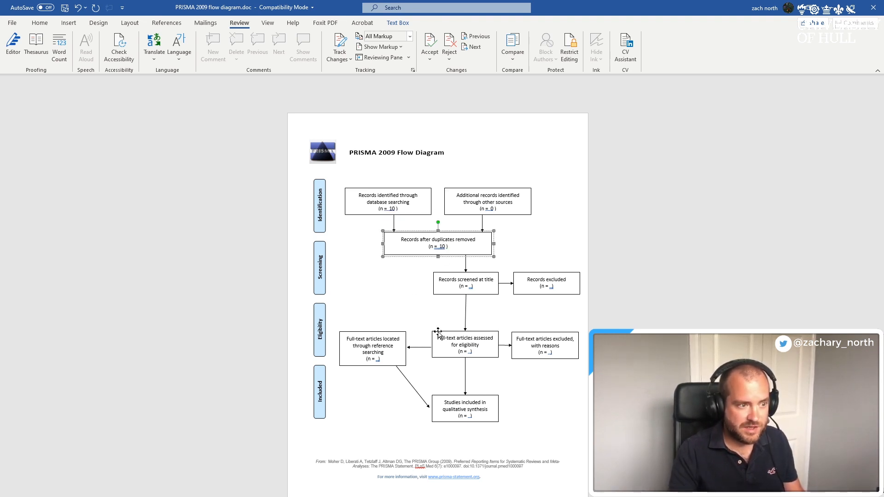
click(470, 286)
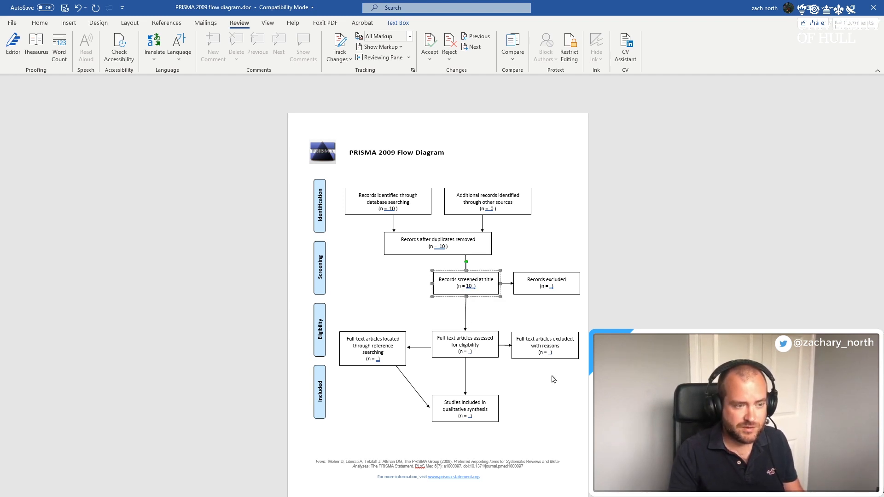
Switch to EBSCOhost in Chrome and add results 1 and 2 of the S6 AND S13 search to the folder
key(alt+Tab)
key(alt+Tab)
key(alt+Tab)
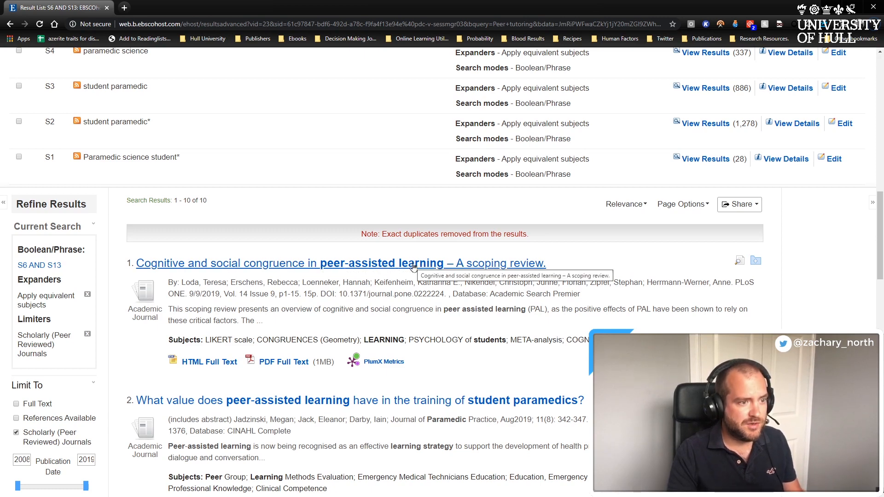
click(755, 262)
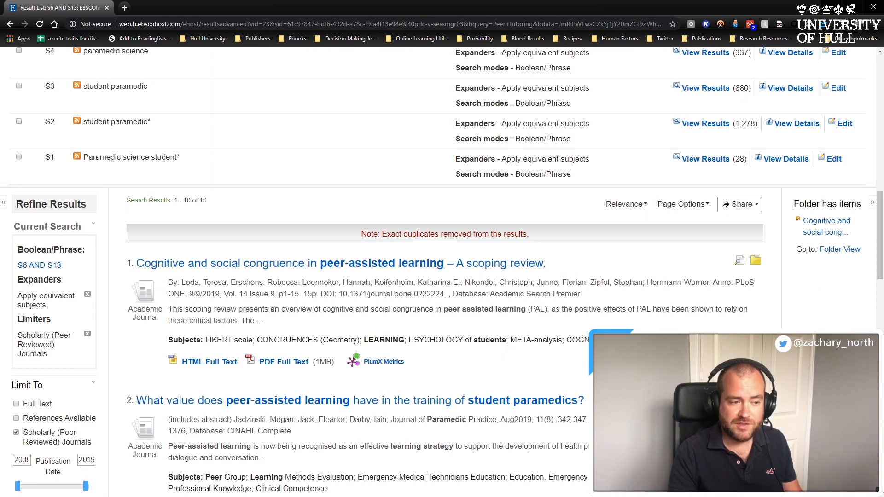
scroll(257, 405, down, 3)
click(756, 261)
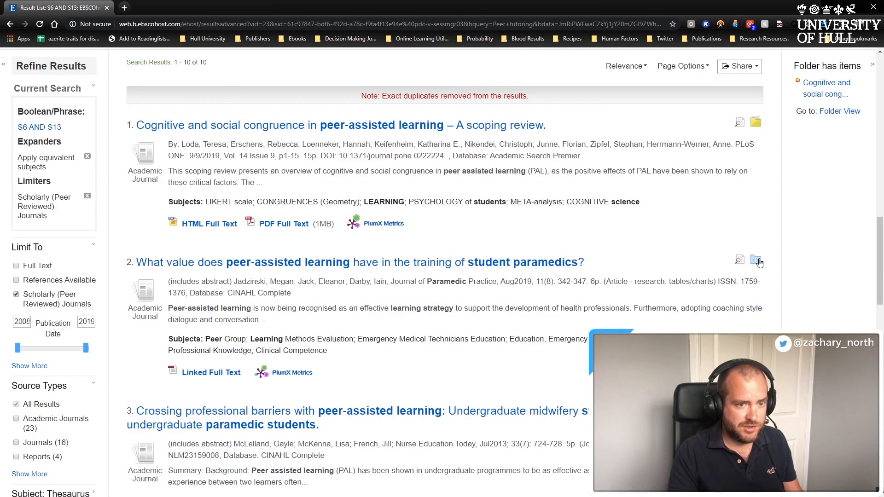
Add result 3 on midwifery students teaching paramedic students and result 4 on final-year peer teaching experiences to the folder
scroll(505, 377, down, 3)
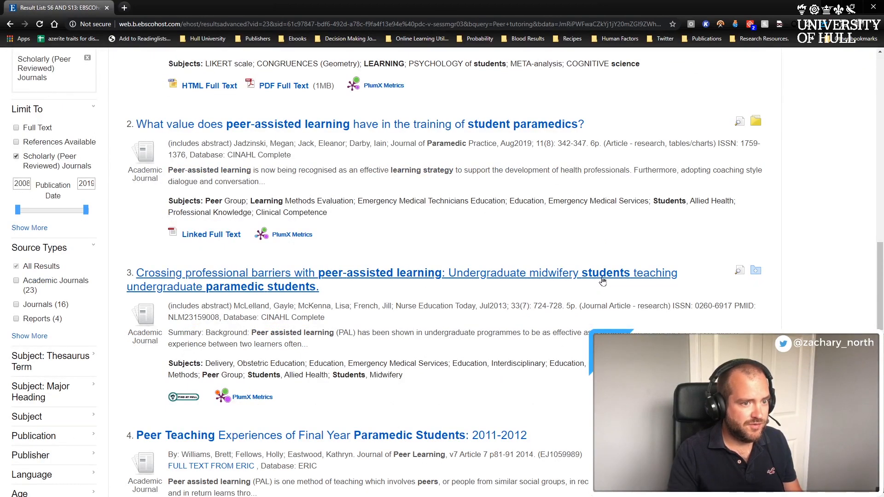
scroll(601, 279, down, 1)
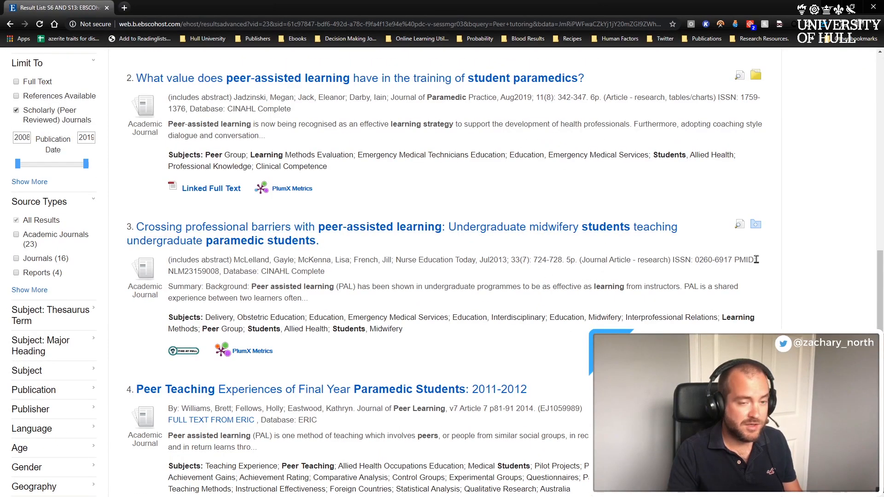
click(756, 225)
scroll(552, 290, down, 3)
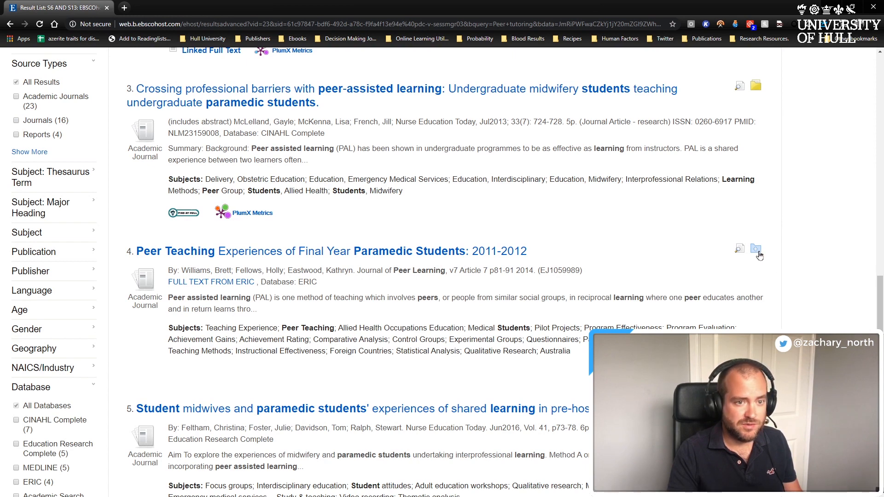
click(756, 249)
Skip results 5 and 6, and add result 7 on the hidden curriculum and result 8 on peer-assisted teaching to the folder
scroll(746, 258, down, 4)
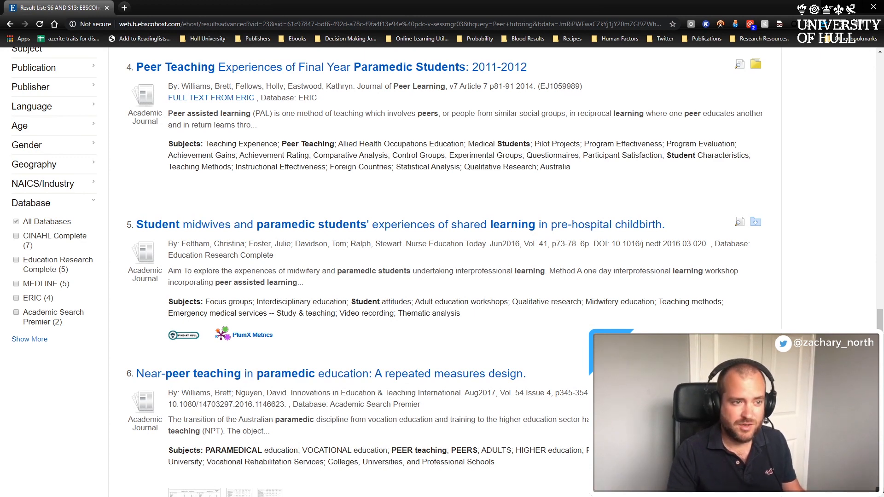
scroll(442, 272, down, 3)
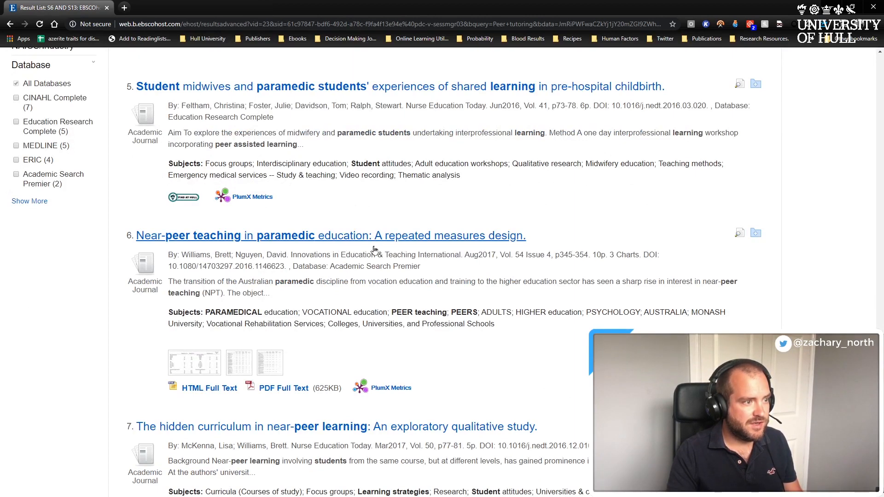
scroll(363, 348, down, 6)
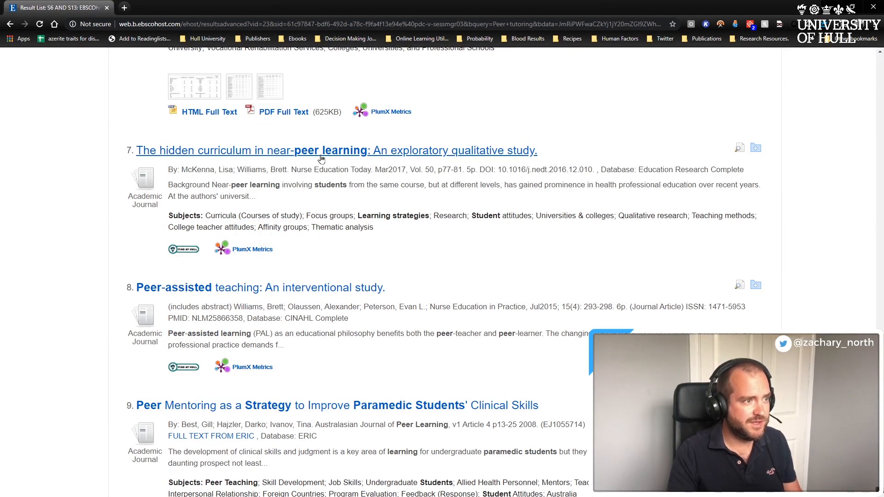
click(755, 148)
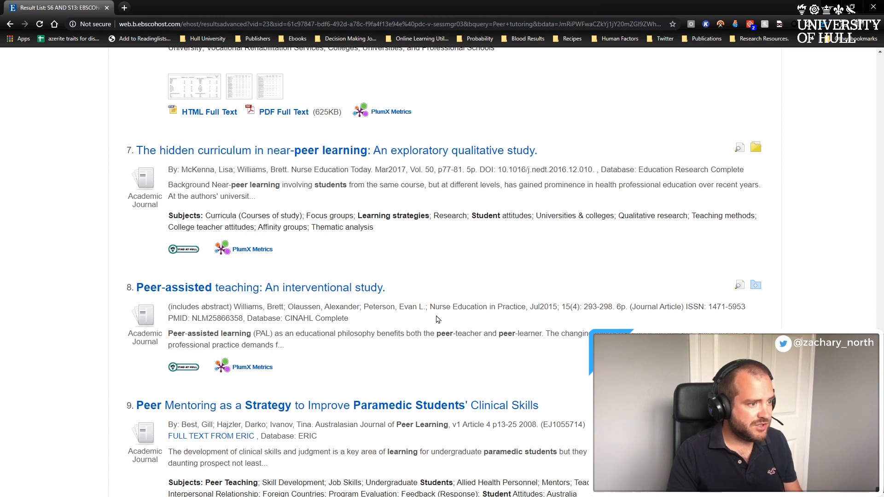
click(755, 286)
scroll(756, 285, down, 3)
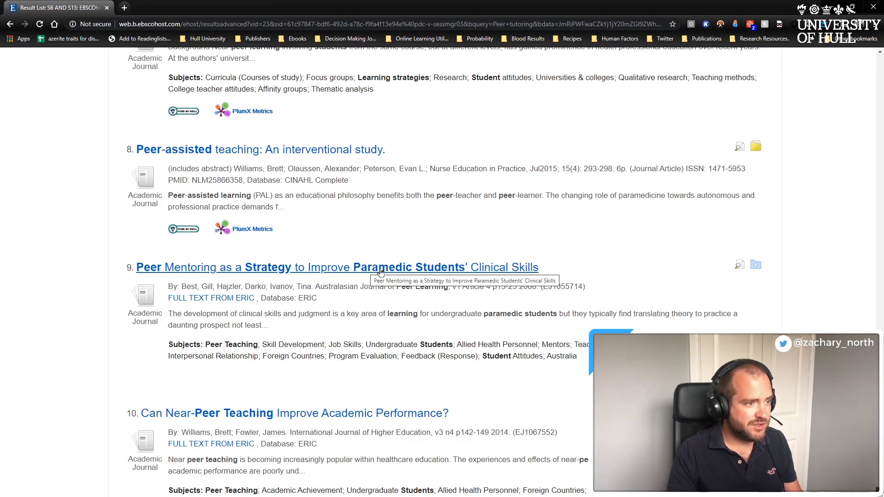
Add result 9 on peer mentoring for paramedic students' clinical skills and result 10 on near-peer teaching and academic performance to the folder
click(756, 265)
scroll(756, 265, down, 3)
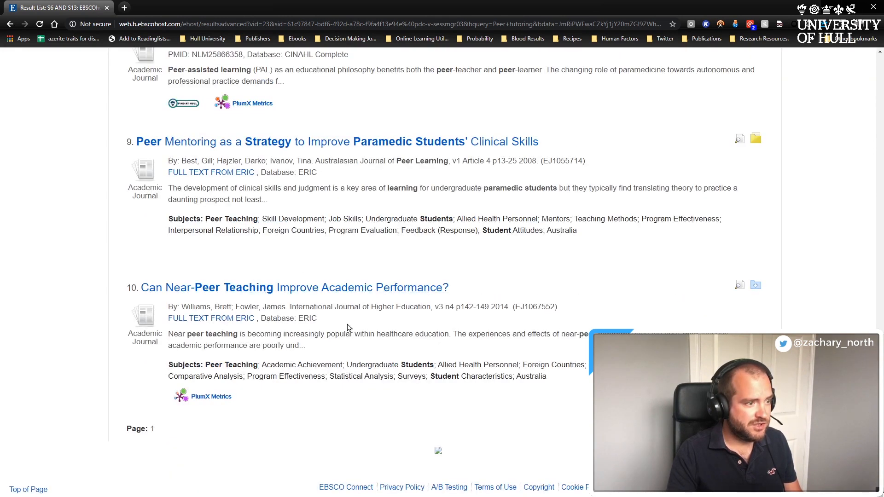
Open the EBSCOhost folder and look through the articles saved from title screening
scroll(740, 279, up, 15)
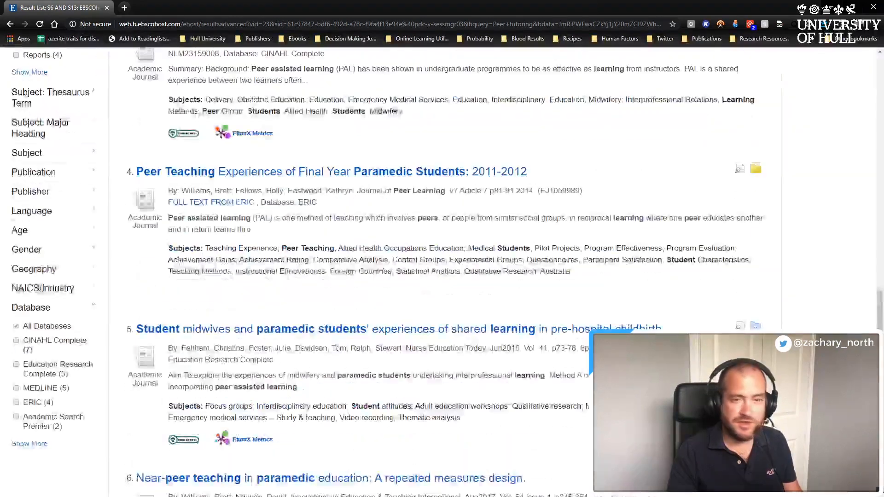
scroll(740, 278, up, 15)
scroll(740, 279, down, 5)
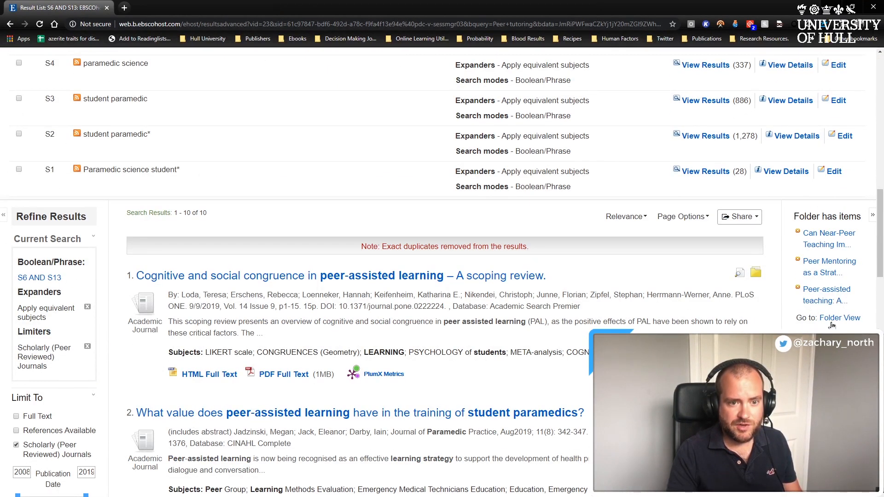
click(838, 318)
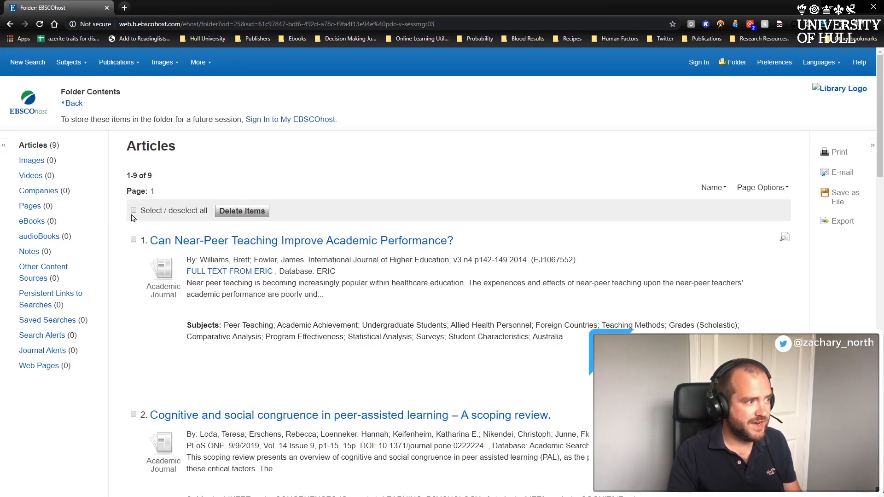
scroll(257, 359, down, 15)
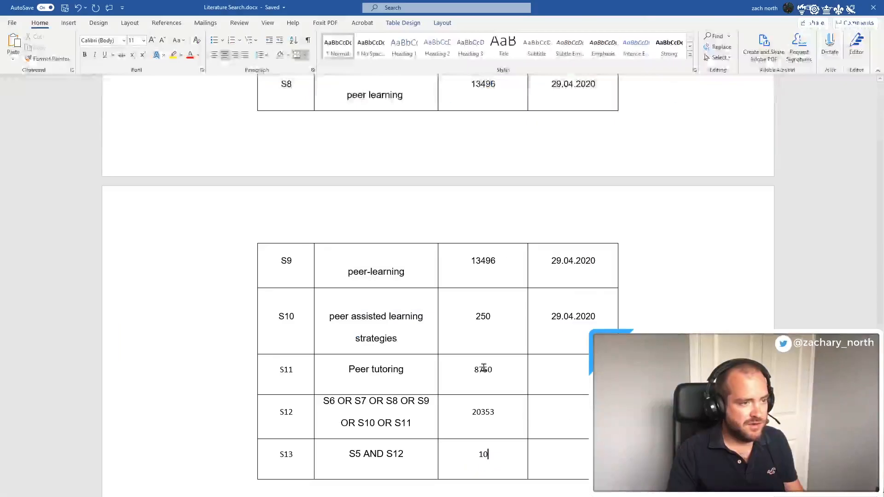
Switch to the PRISMA 2009 flow diagram in Word and enter 1 for the records excluded
key(alt+Tab)
key(alt+Tab)
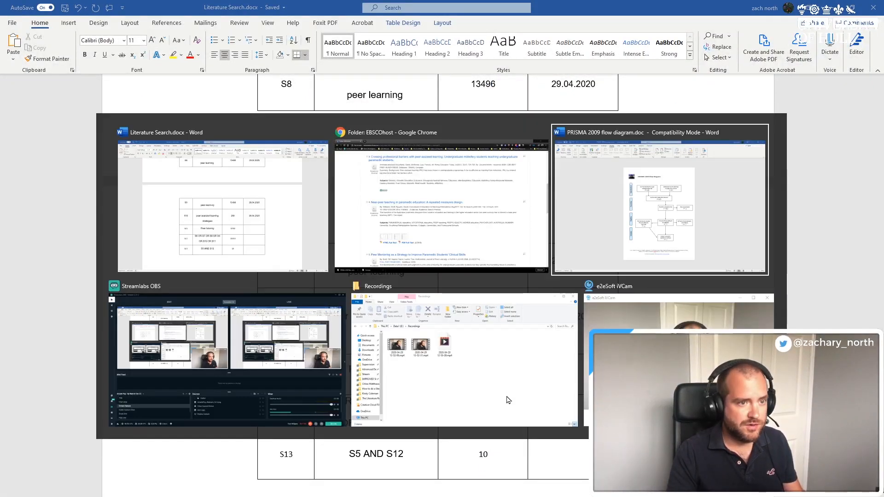
click(545, 296)
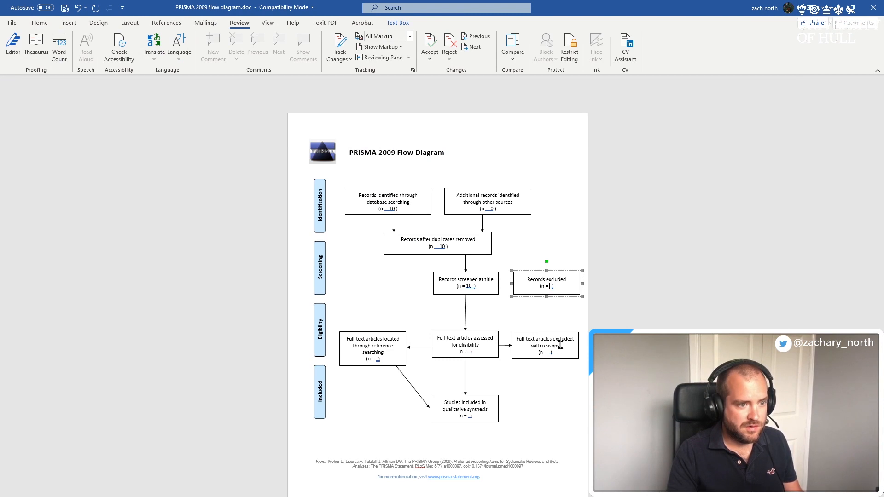
text(1)
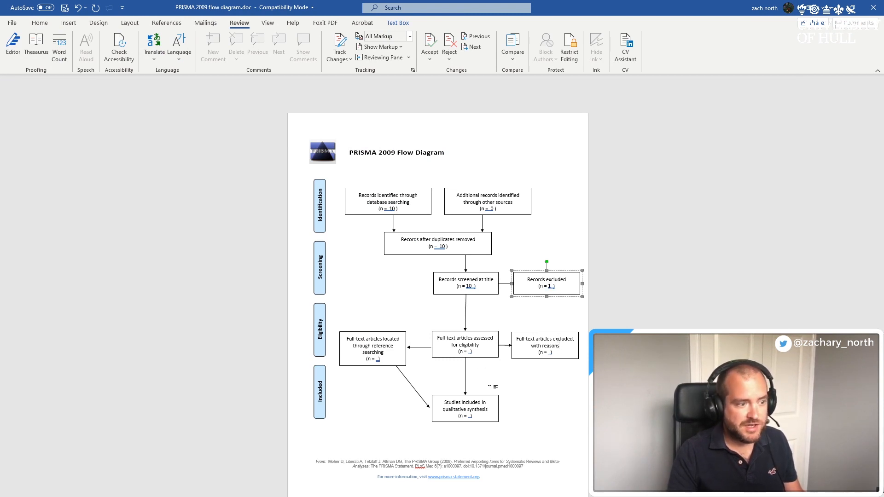